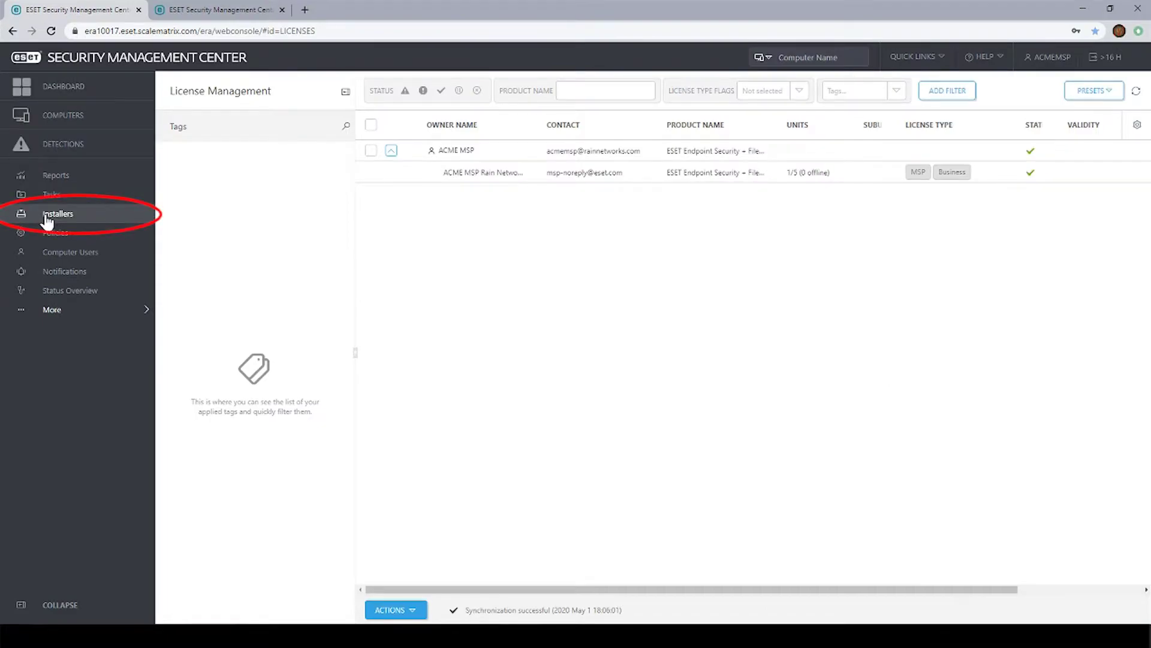
Show the Installers page listing the three ACME MSP installers.
left_click(47, 220)
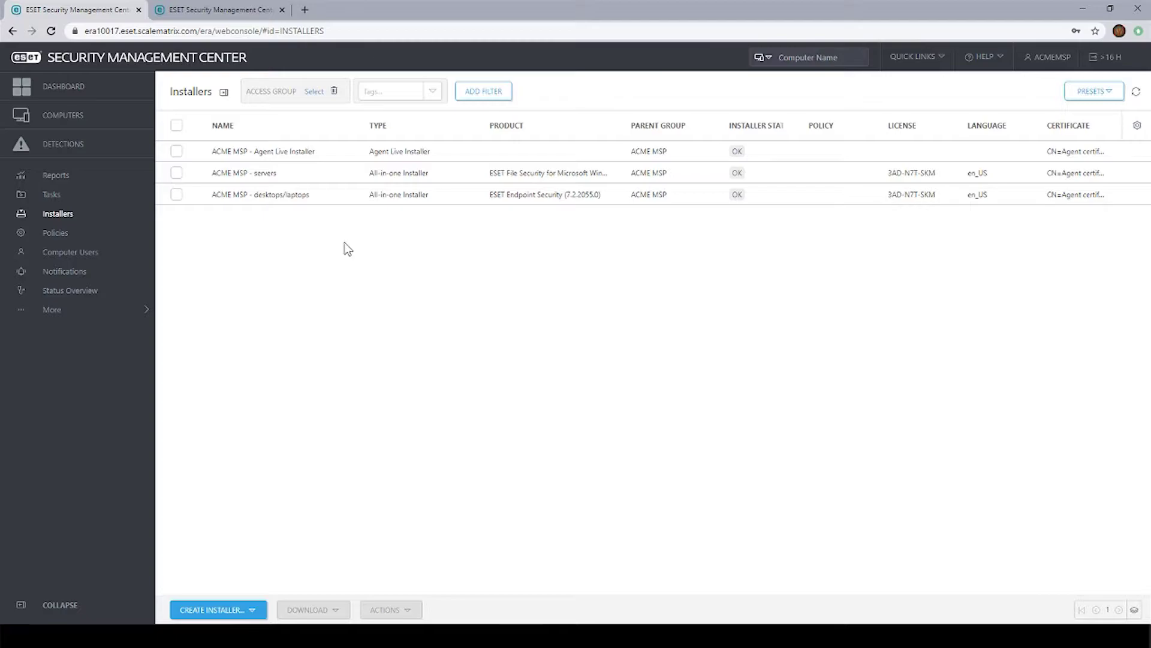
left_click_drag(437, 202, 372, 199)
right_click(371, 200)
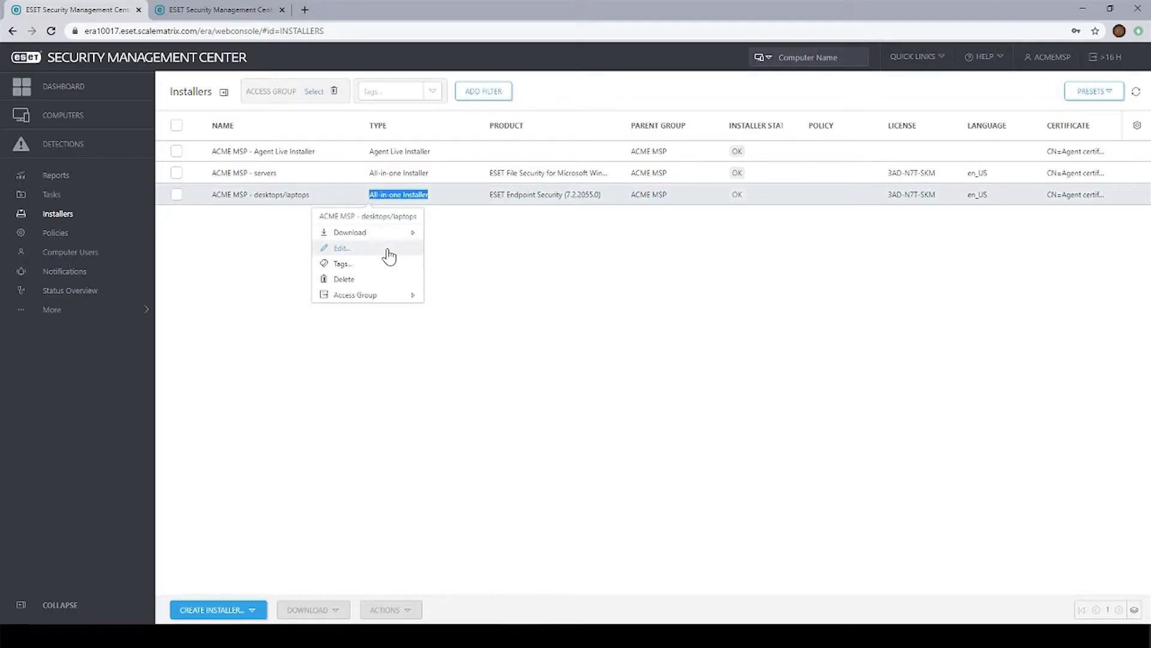
right_click(266, 198)
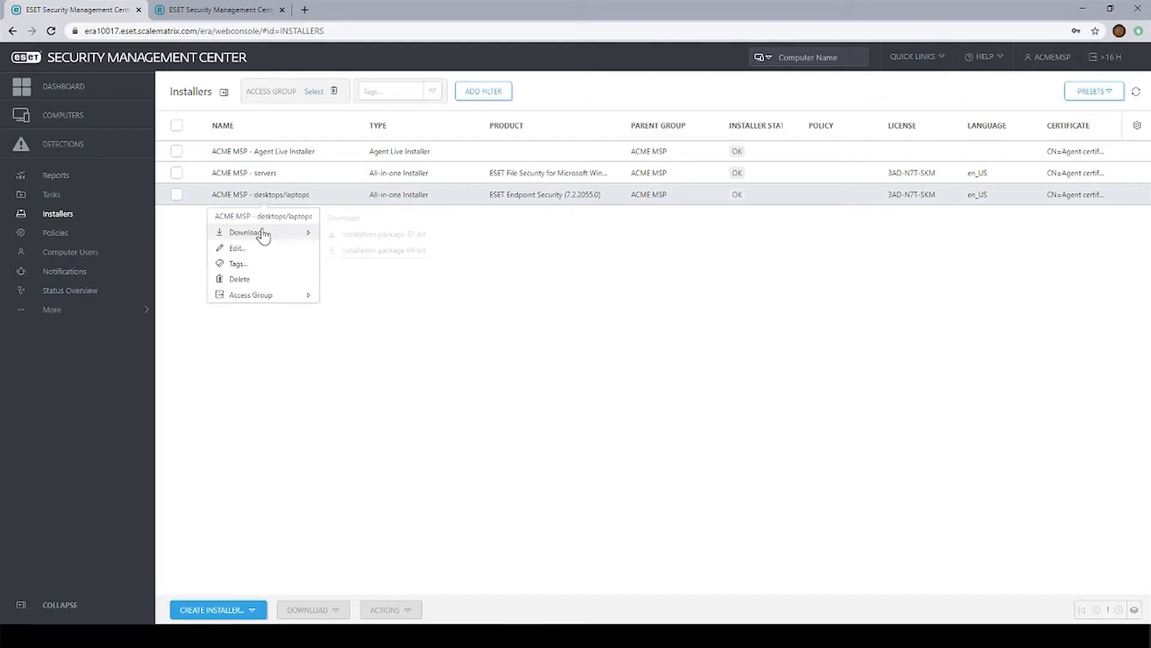
mouse_move(262, 239)
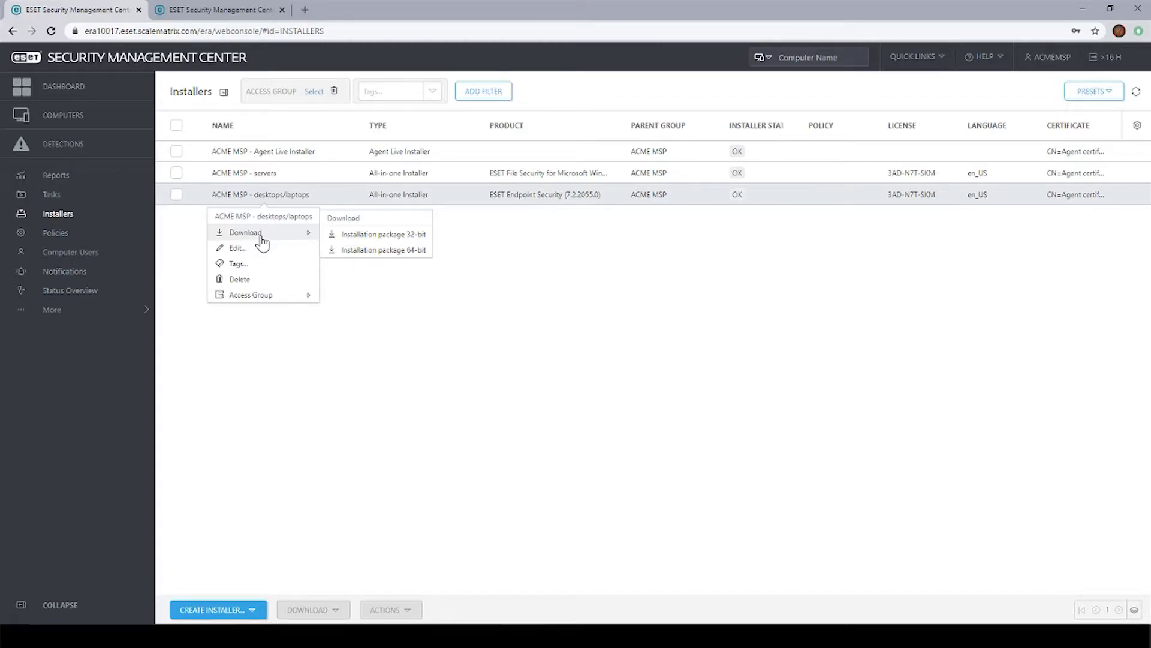
left_click(384, 306)
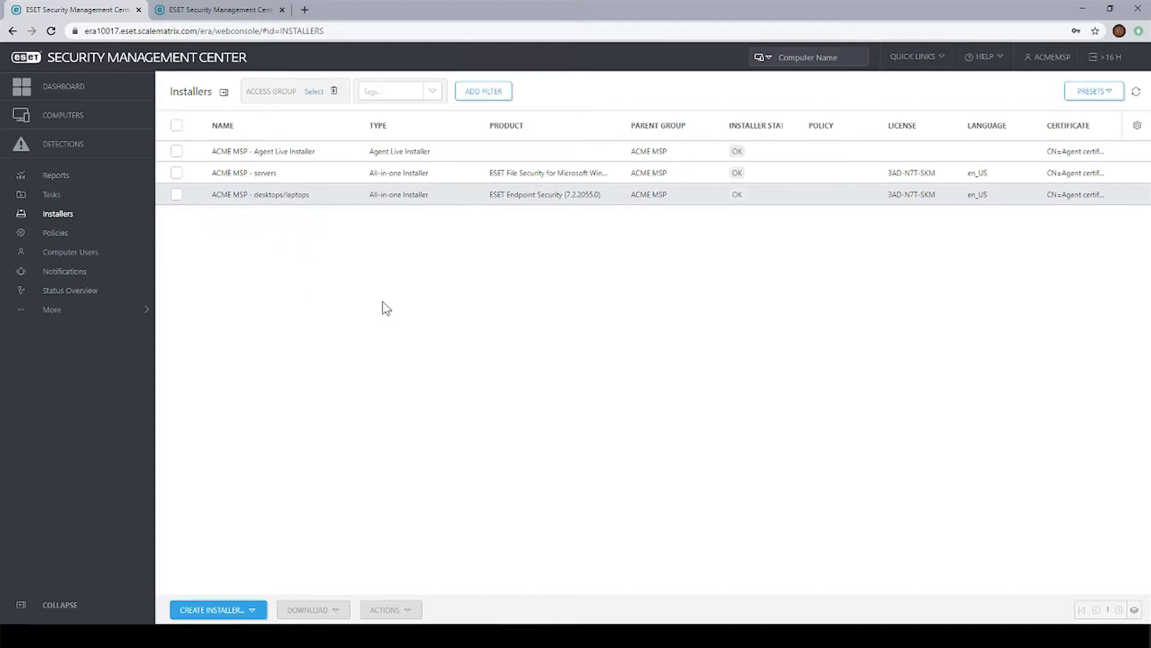
left_click(245, 13)
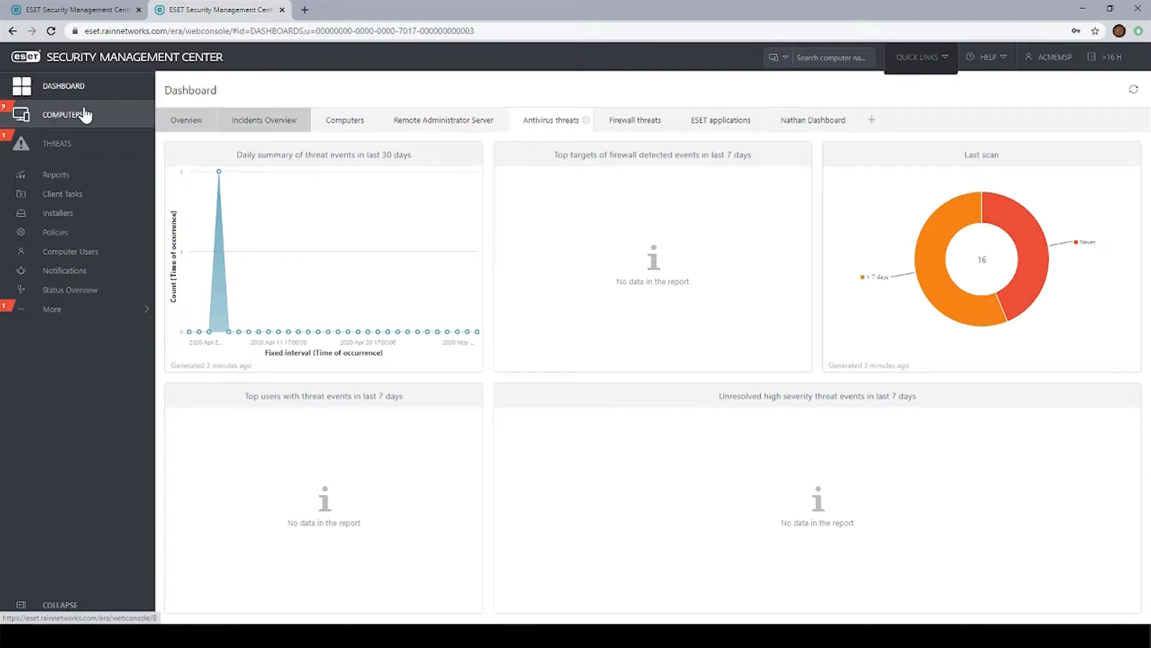
left_click(85, 114)
left_click(199, 182)
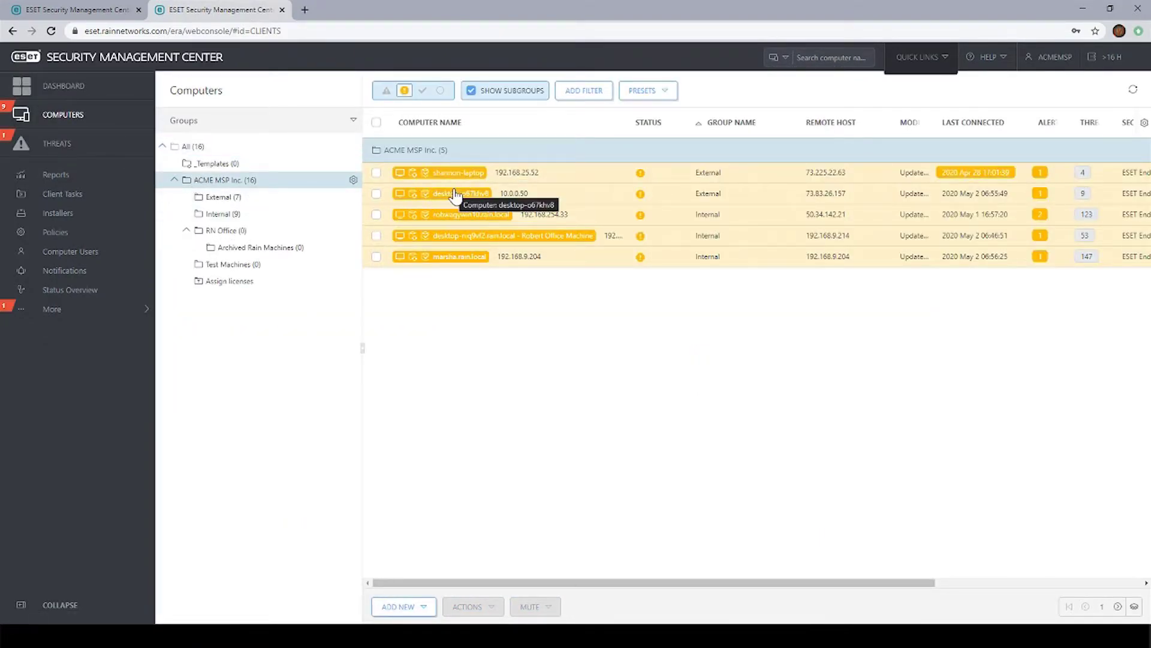
left_click(89, 11)
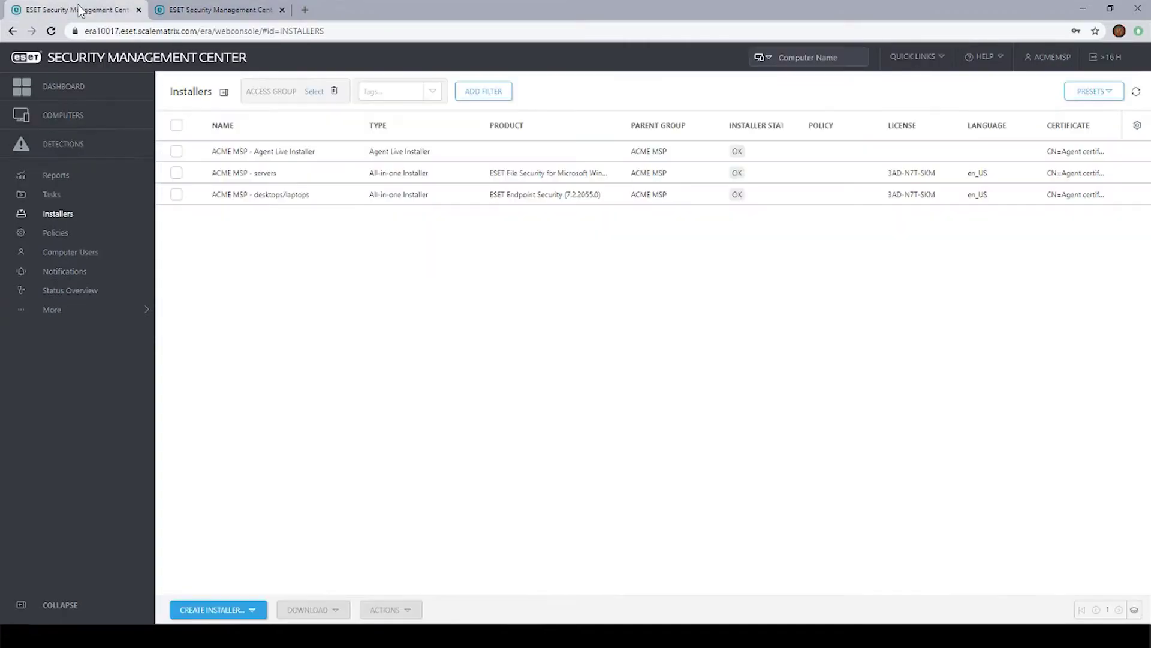
Download the Windows version of ACME MSP - Agent Live Installer as an ESMCAgentInstaller zip.
left_click(271, 155)
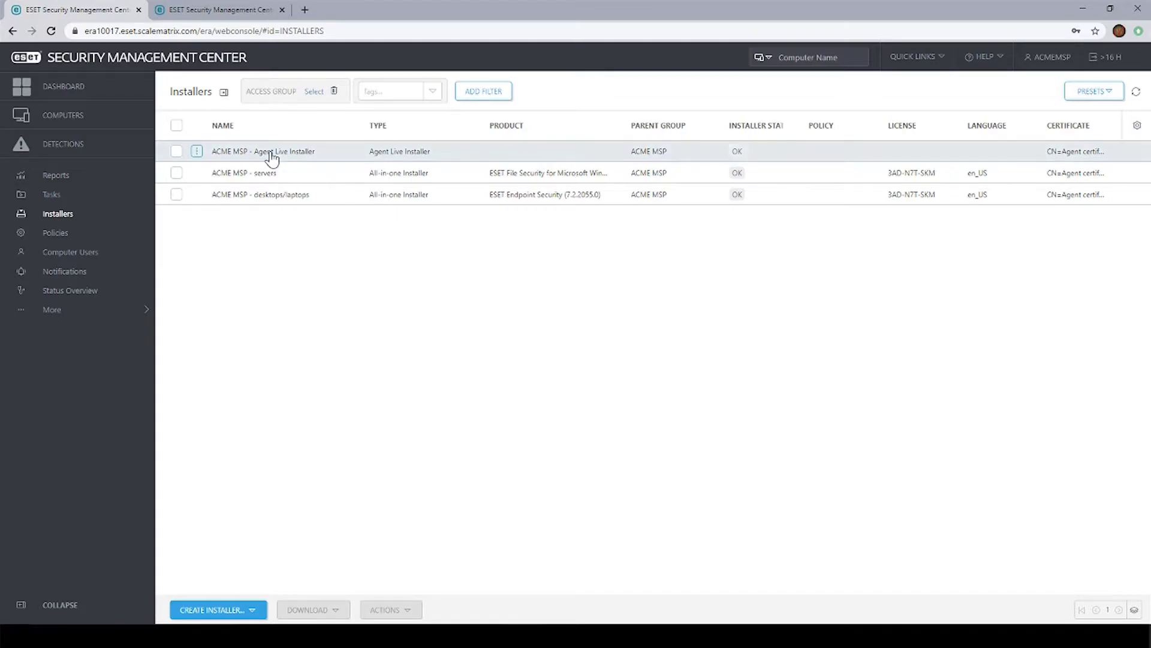
mouse_move(274, 189)
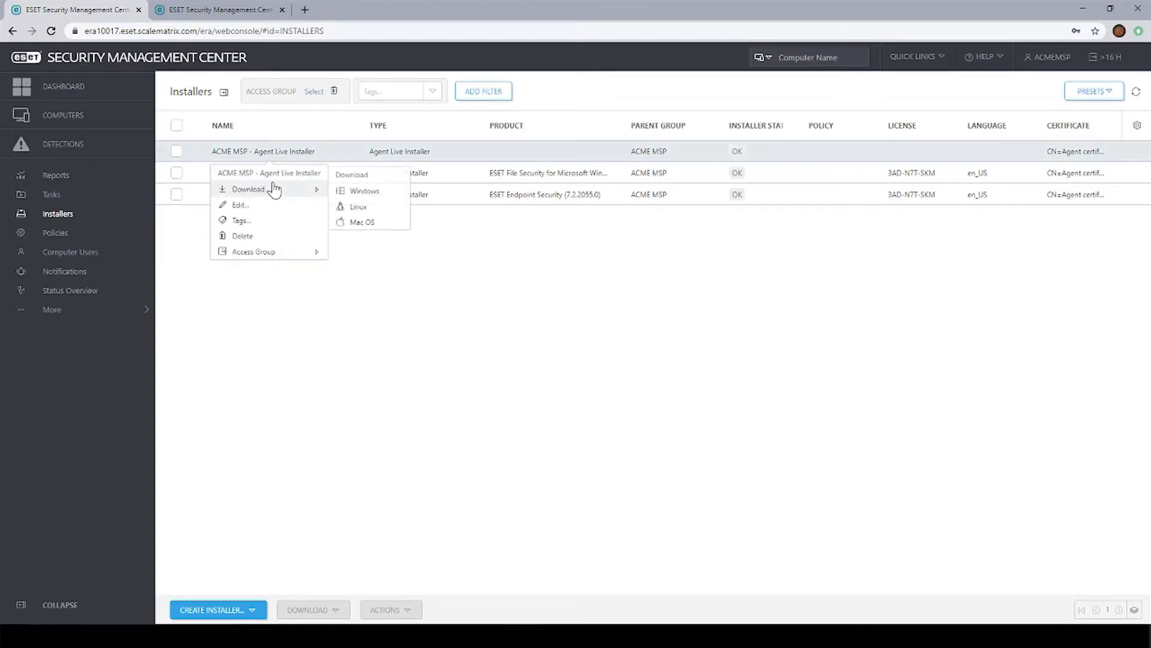
left_click(357, 191)
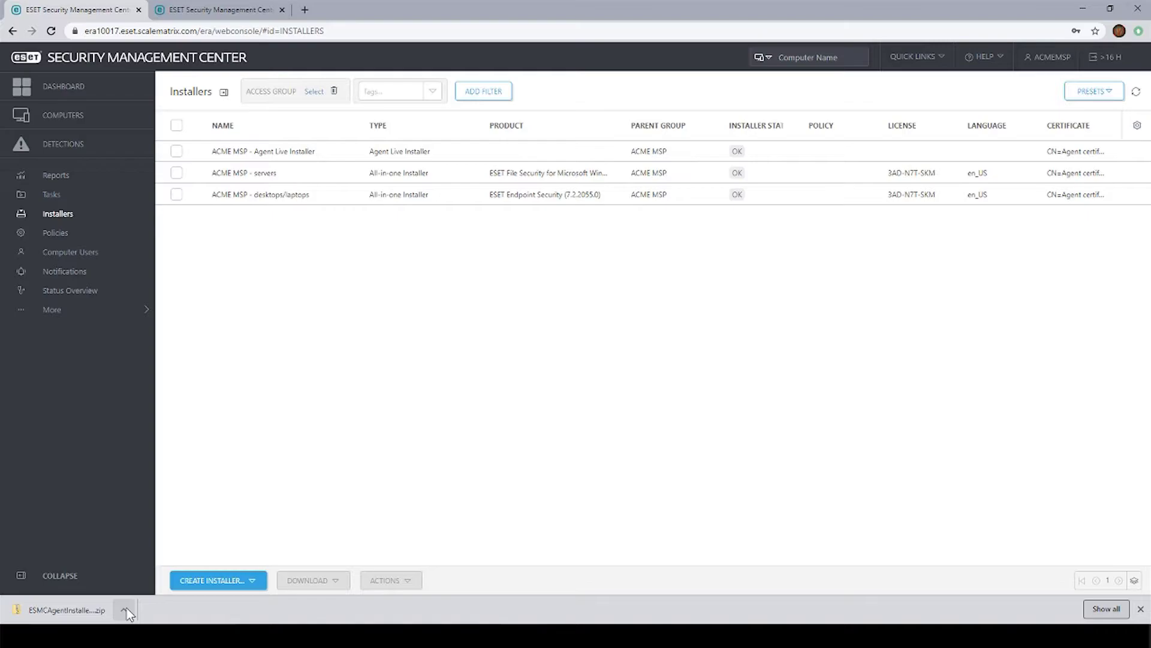
left_click(125, 610)
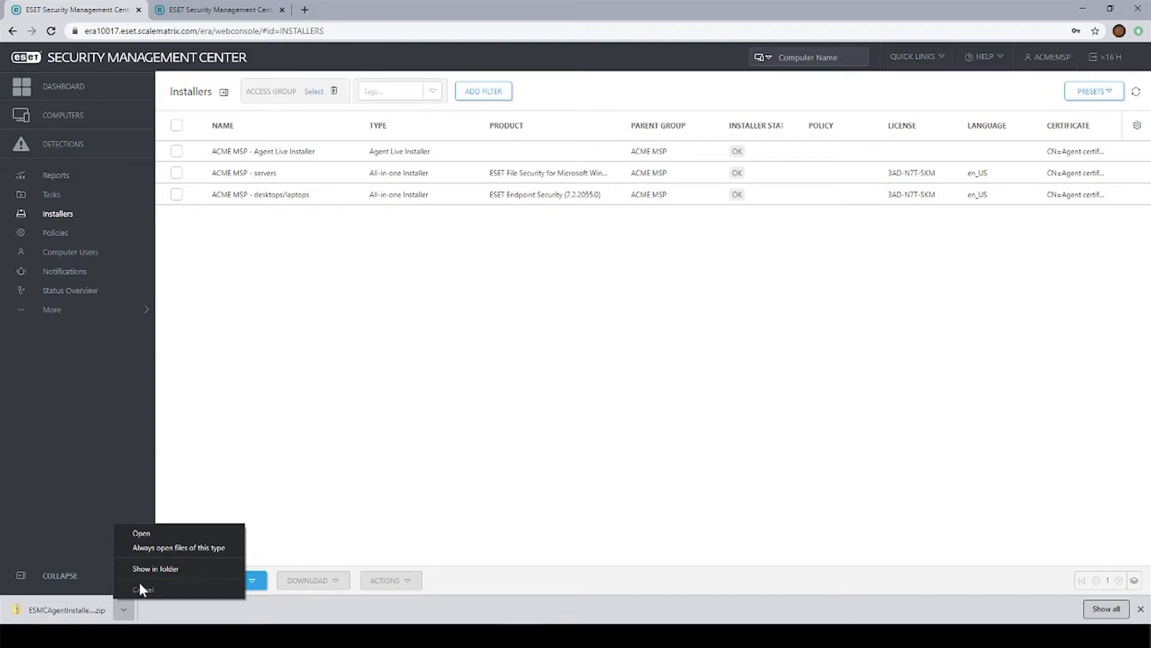
Extract the downloaded agent zip to the suggested folder.
left_click(147, 568)
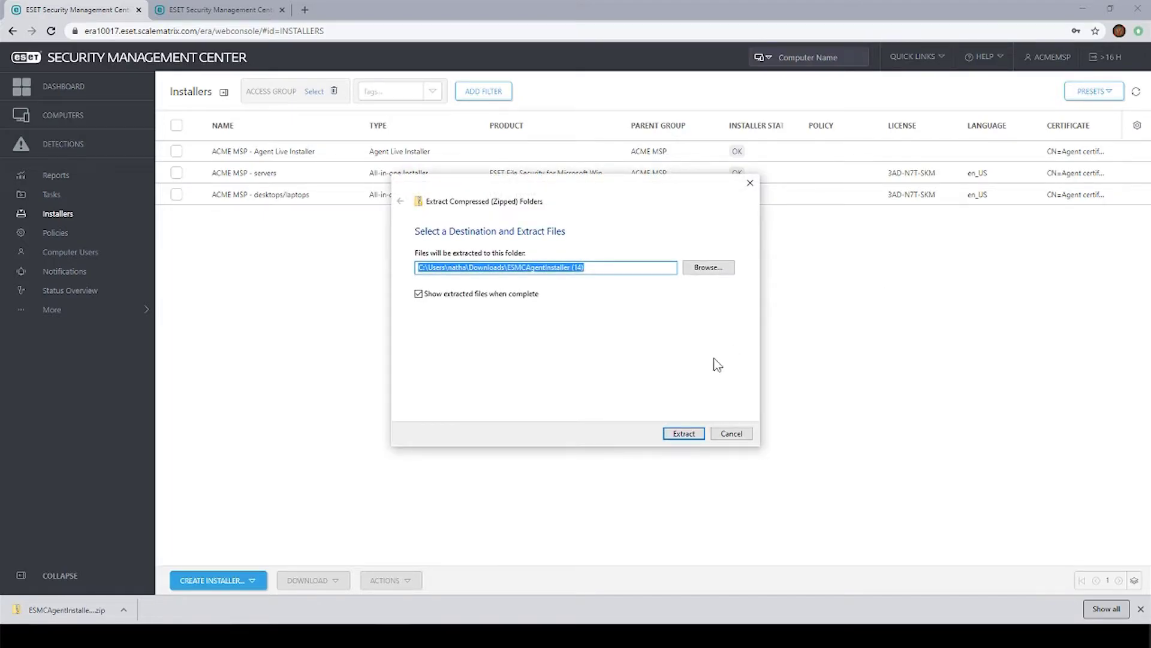
left_click(683, 433)
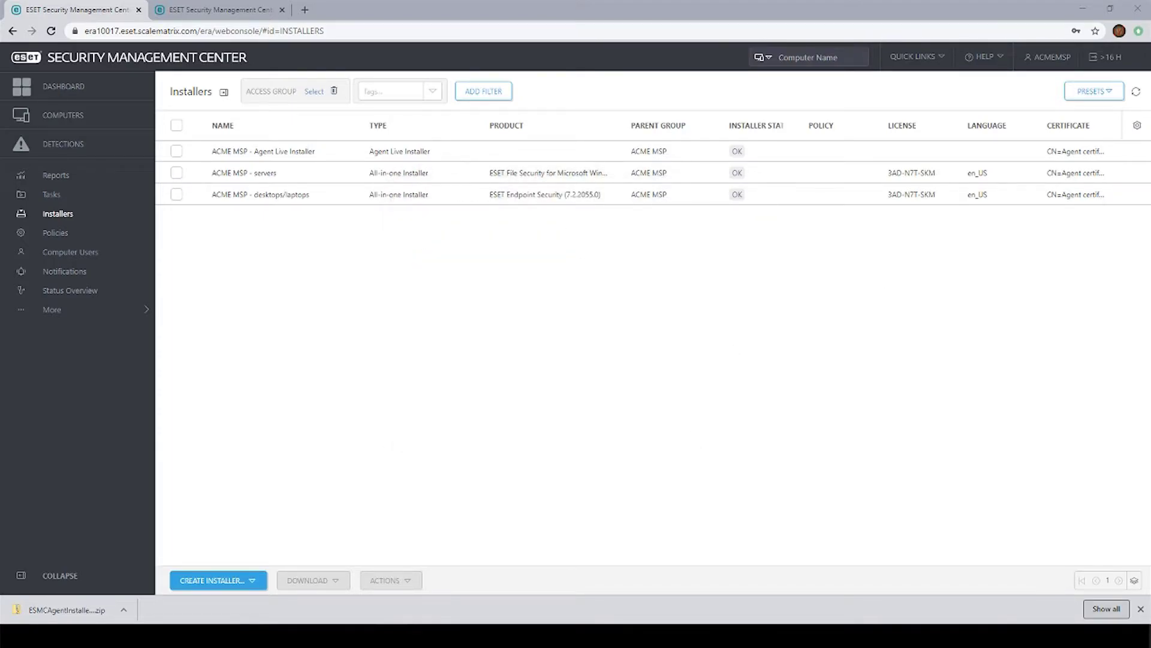
left_click_drag(1149, 107, 570, 84)
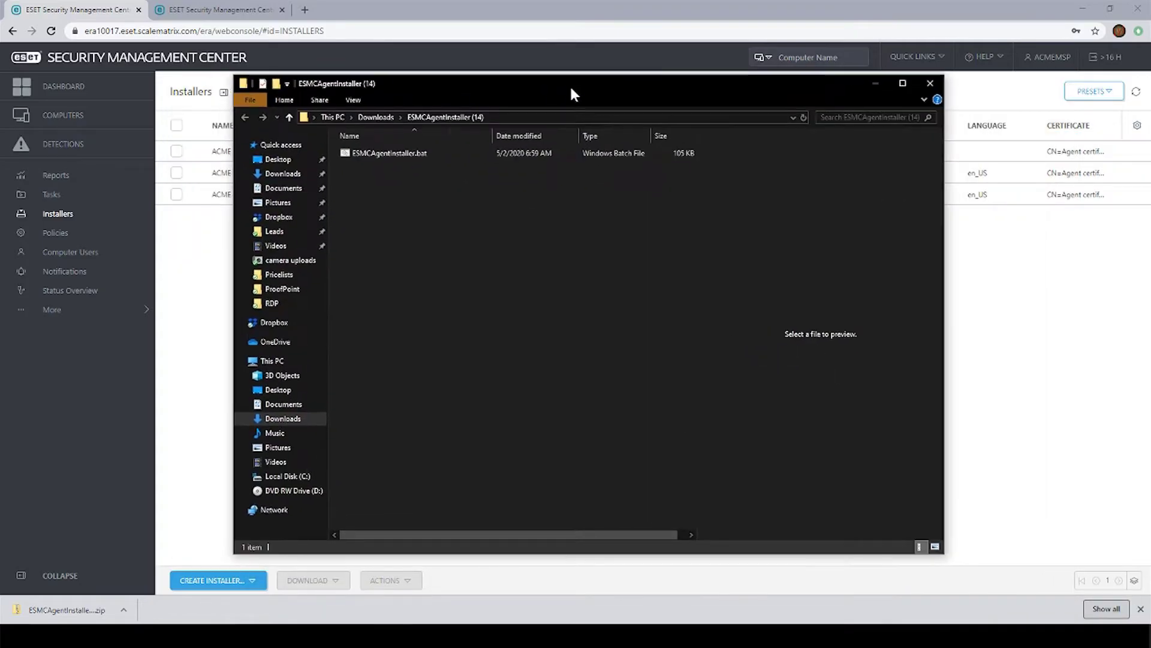
Run ESMCAgentInstaller.bat past the SmartScreen warning with Run anyway, then close the folder.
left_click(389, 155)
left_click(389, 153)
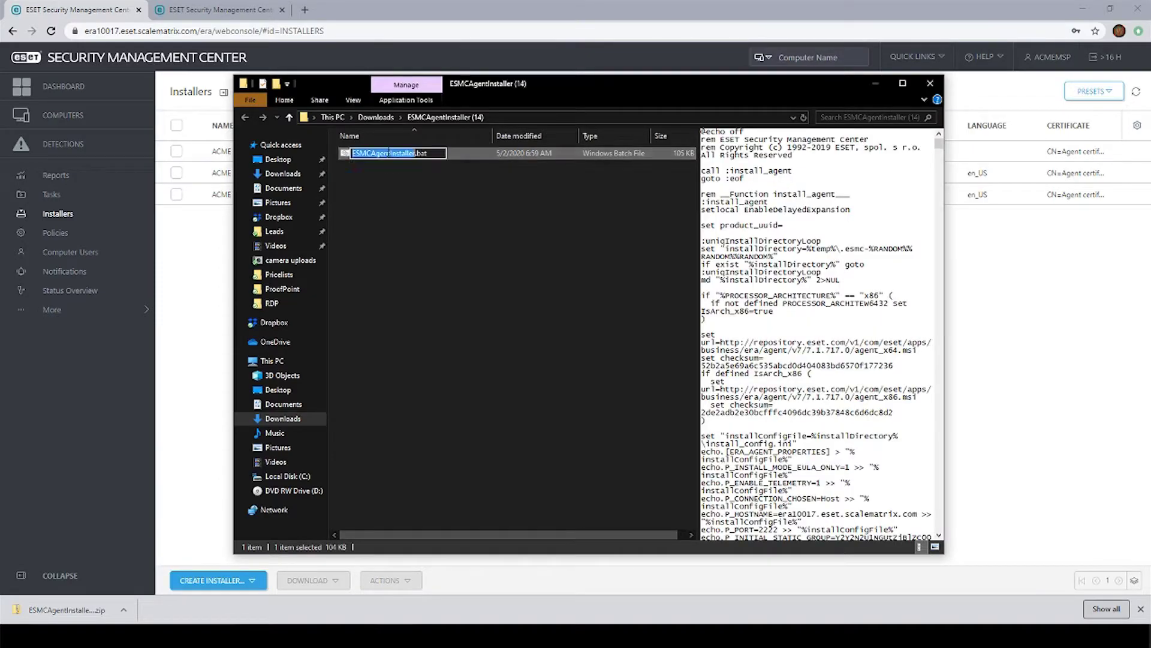
double_click(356, 160)
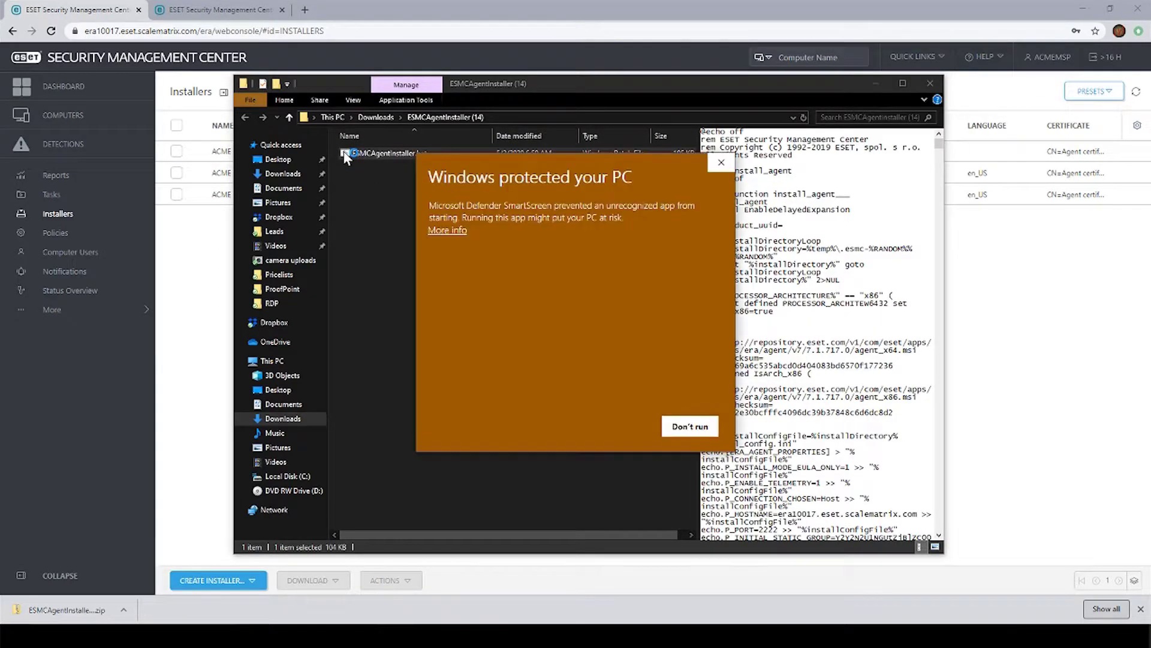
left_click(444, 231)
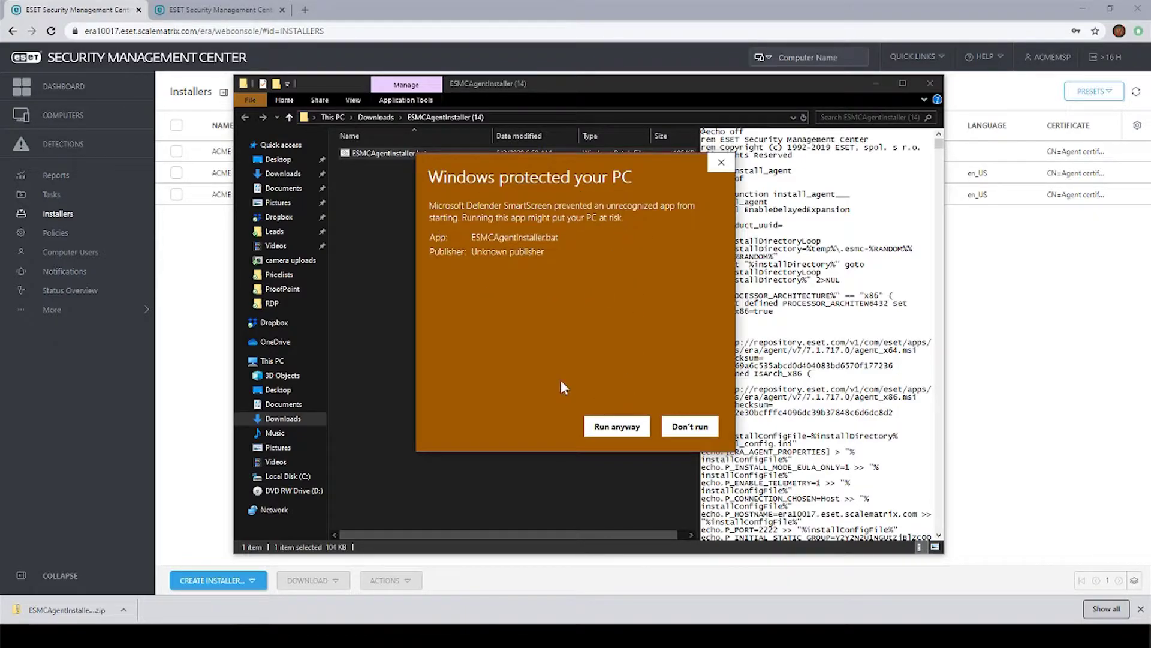
left_click(617, 429)
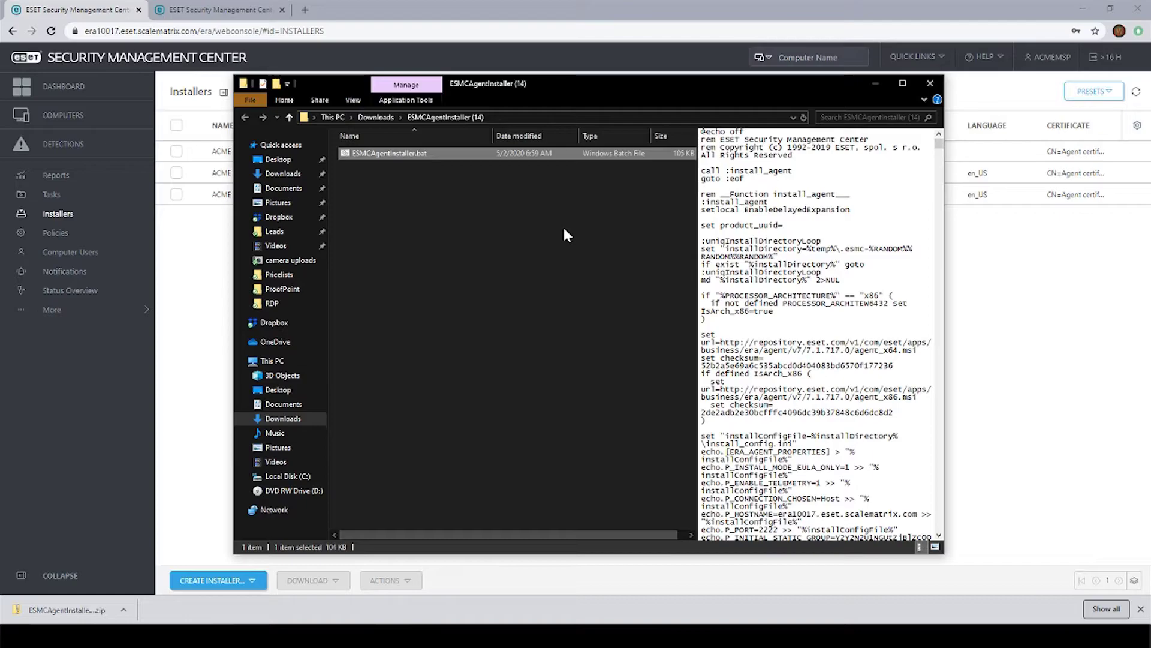
left_click(930, 83)
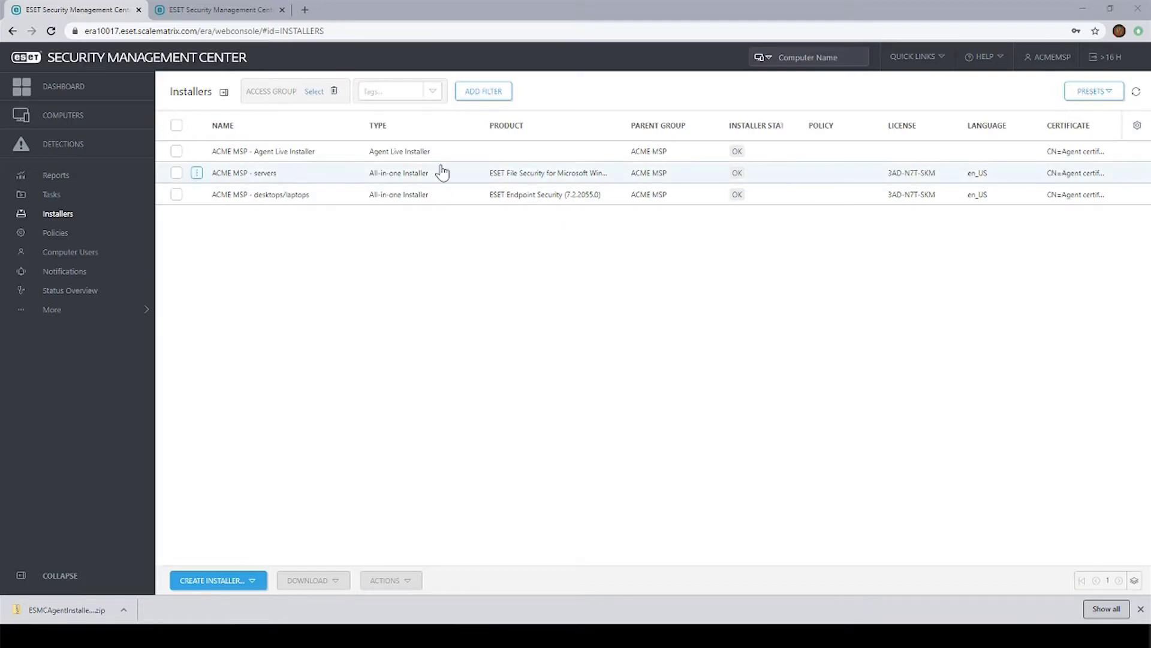
Refresh the Computers list, select the newly connected ACME MSP computer and show its actions menu.
left_click(82, 117)
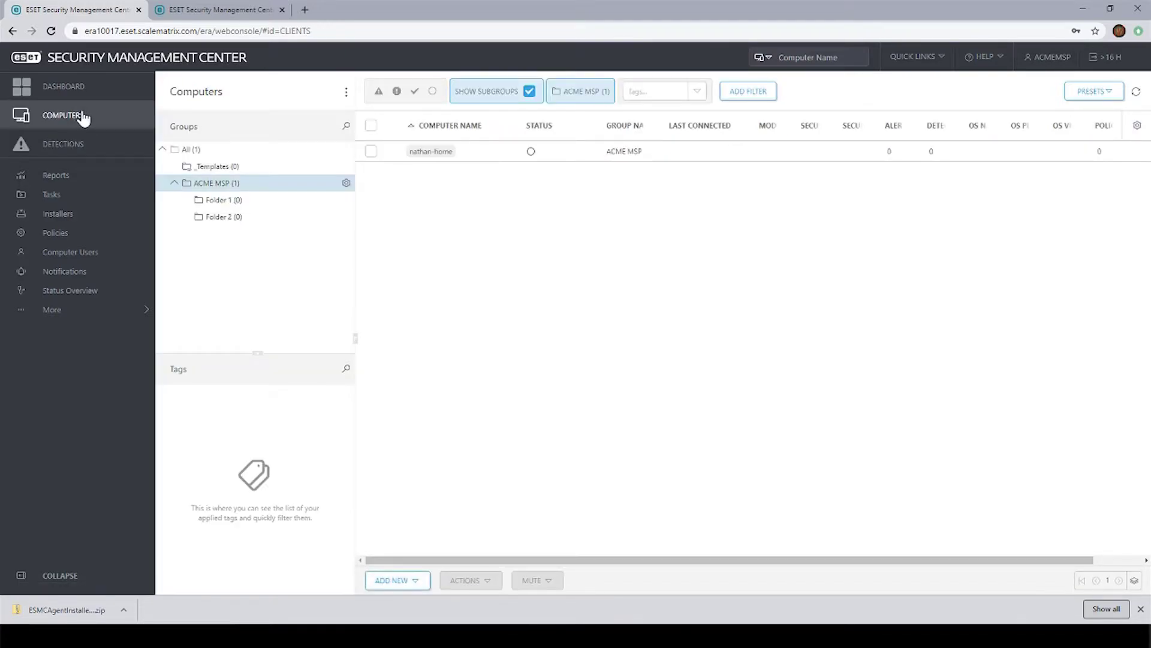
left_click(1136, 92)
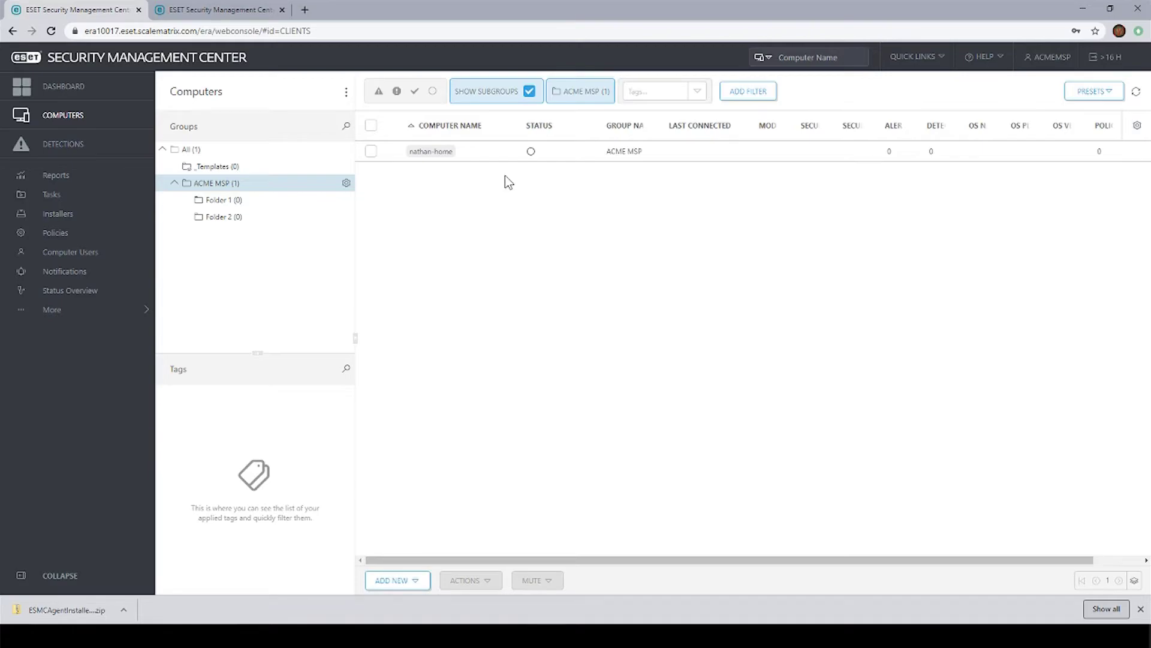
left_click(431, 157)
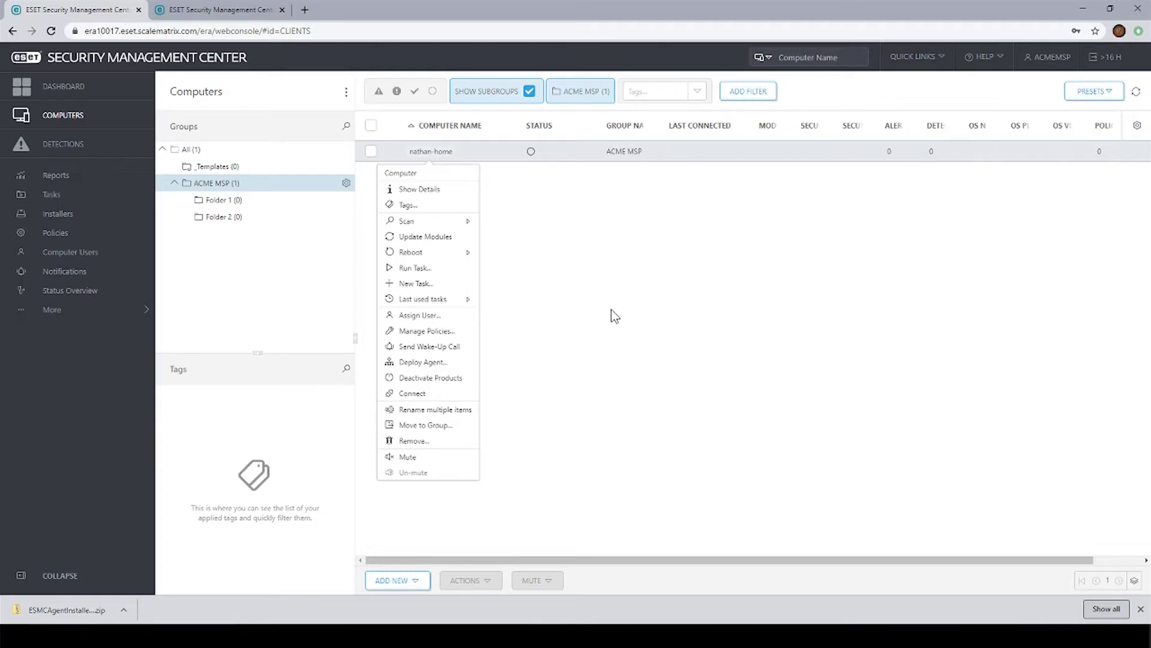
left_click(371, 152)
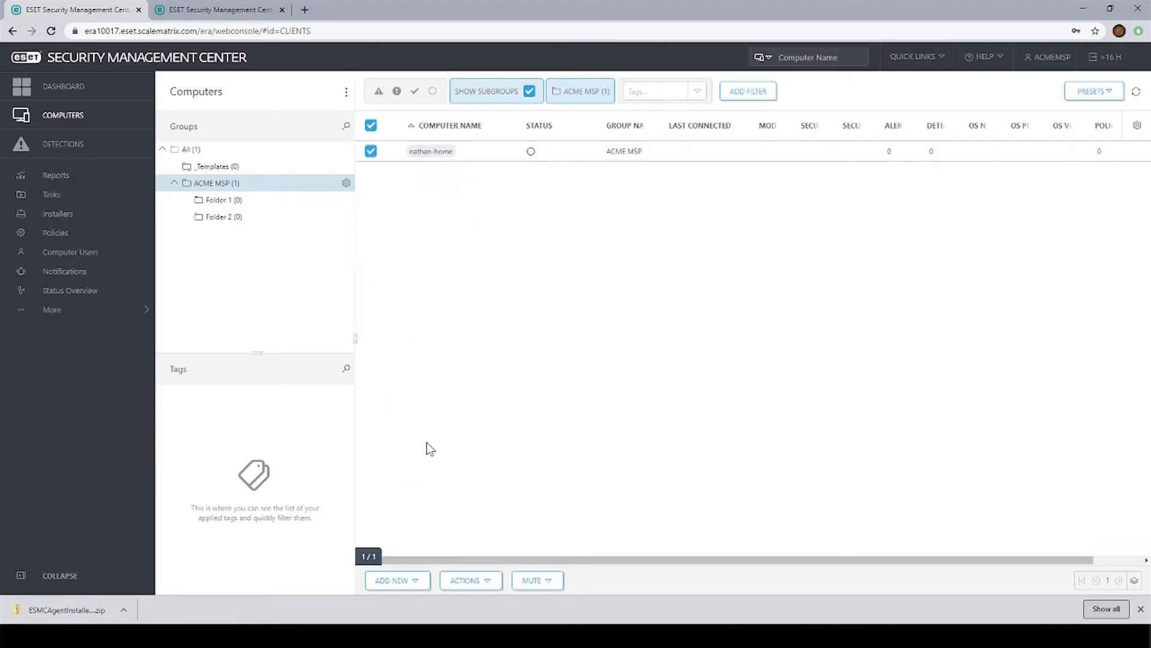
left_click(473, 582)
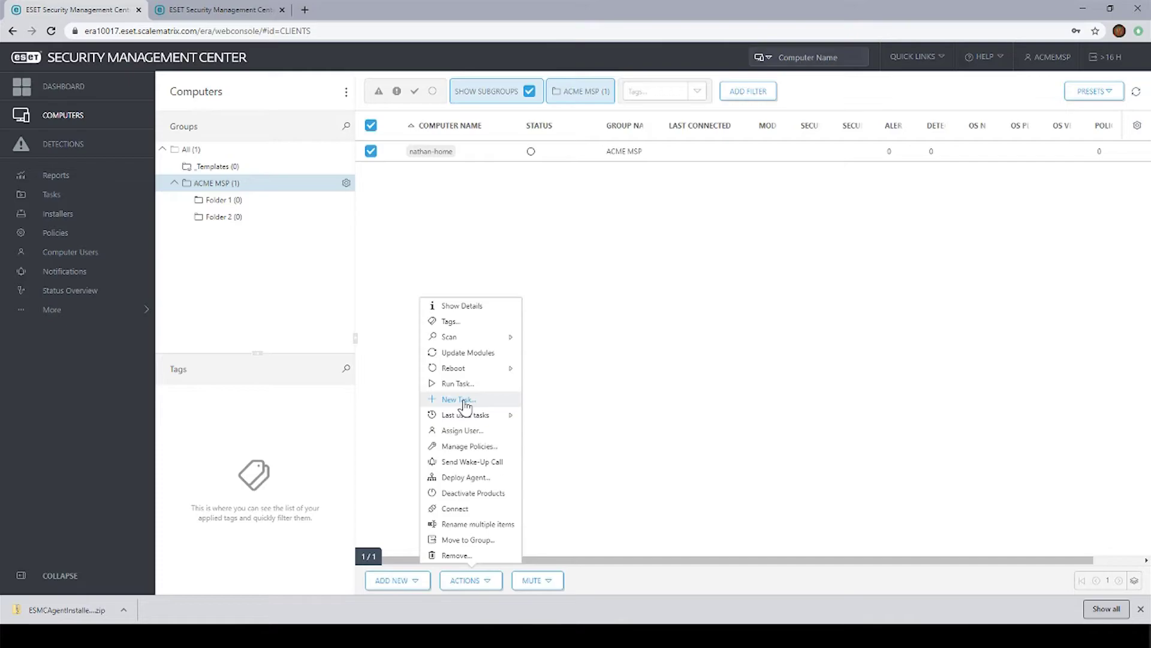
right_click(436, 155)
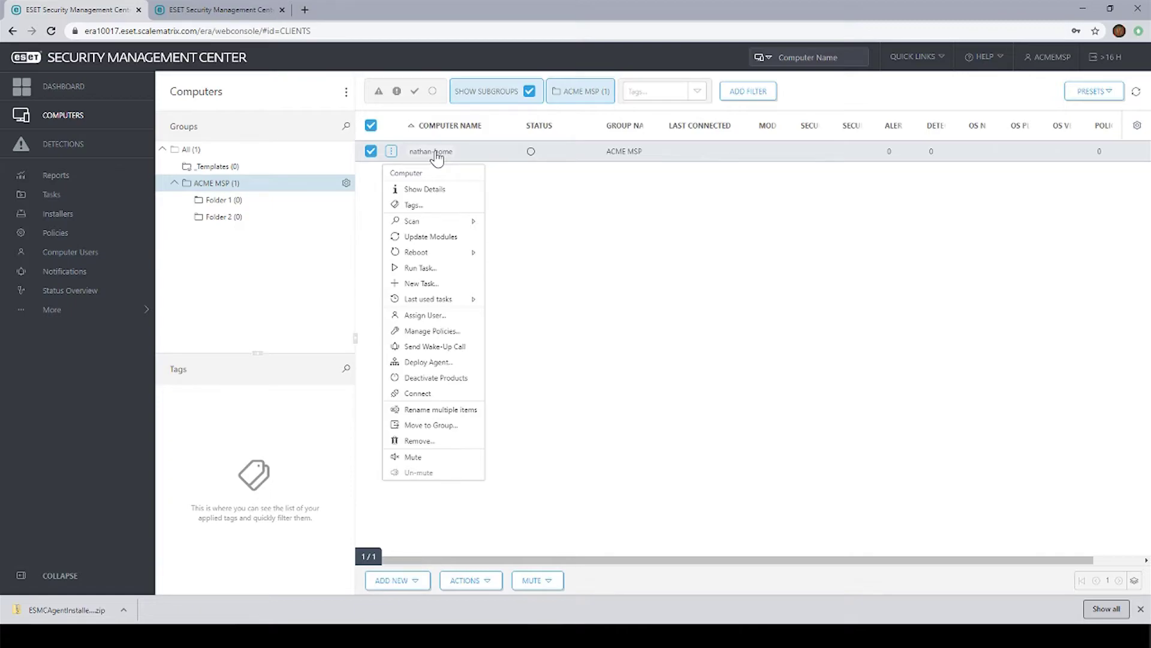
Create a new task named 'Install Endpoint' with task type Software Install.
left_click(421, 285)
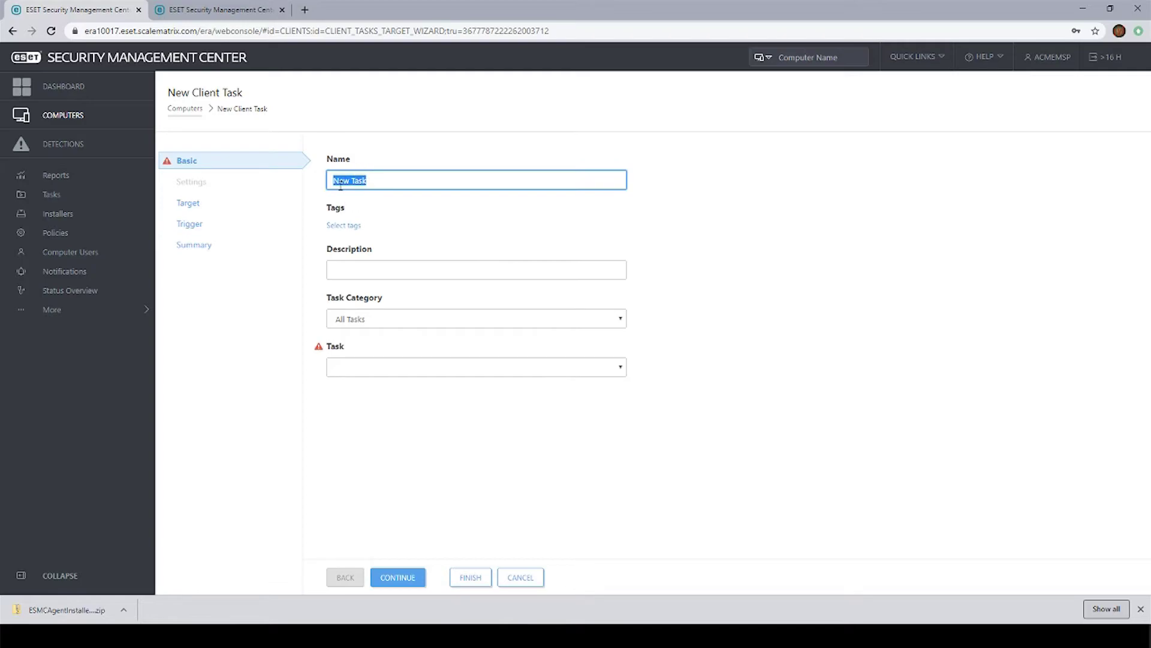
type("Install Endpoint")
left_click(339, 366)
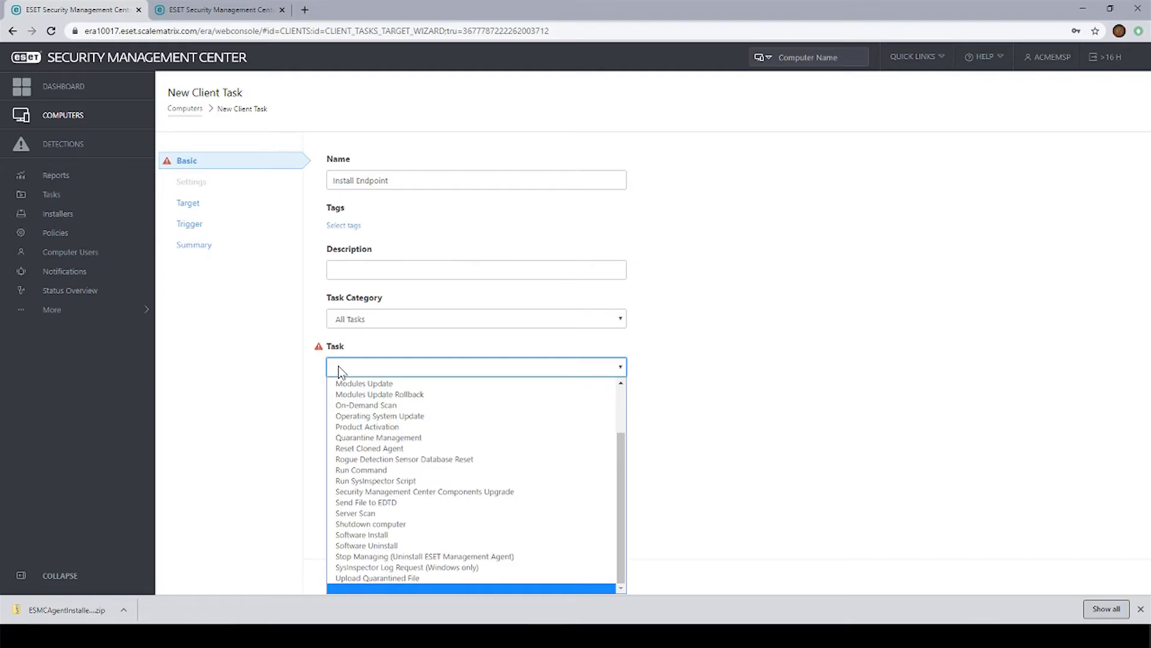
left_click(358, 535)
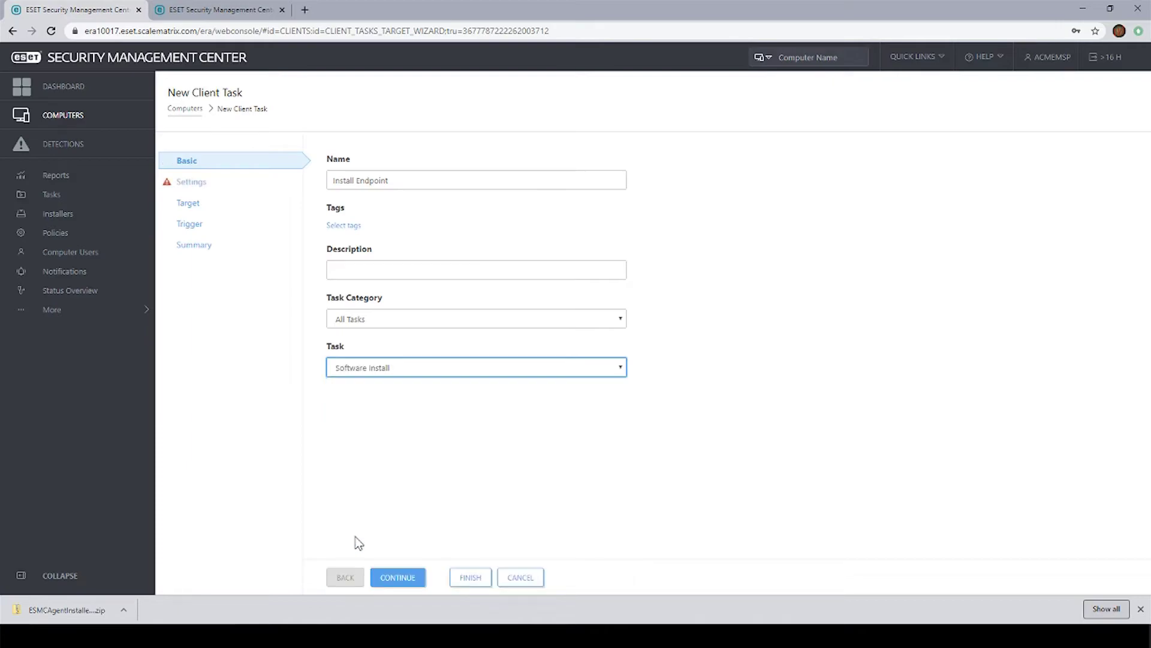
left_click(398, 580)
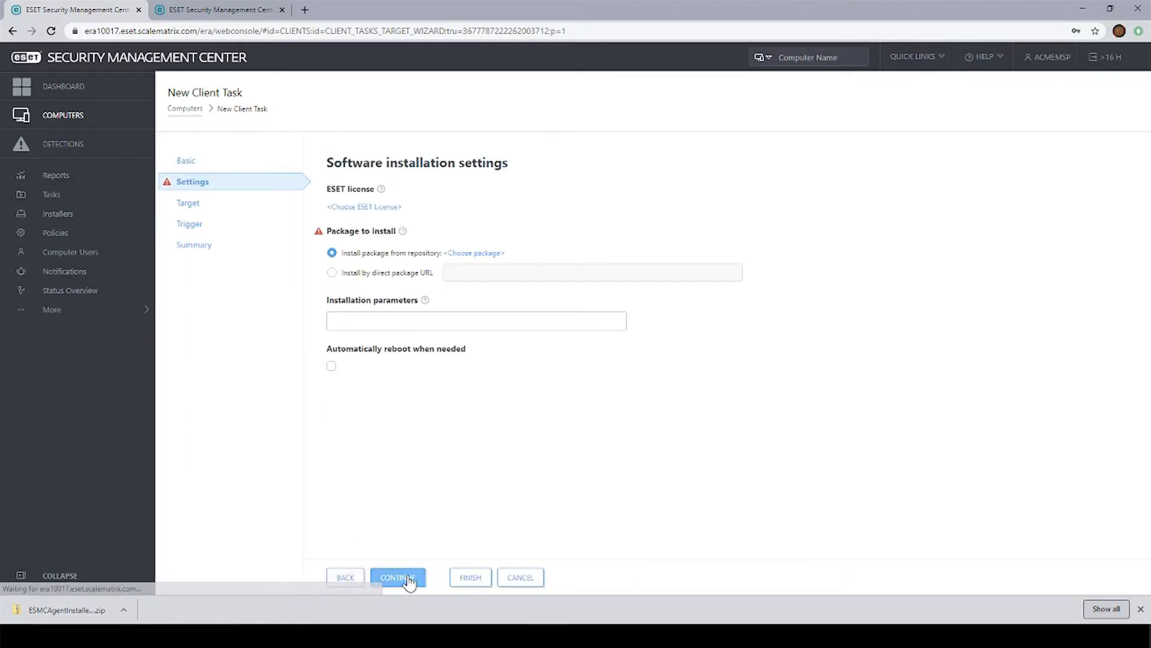
Assign the ACME MSP Rain Networks license to the install task.
left_click(364, 208)
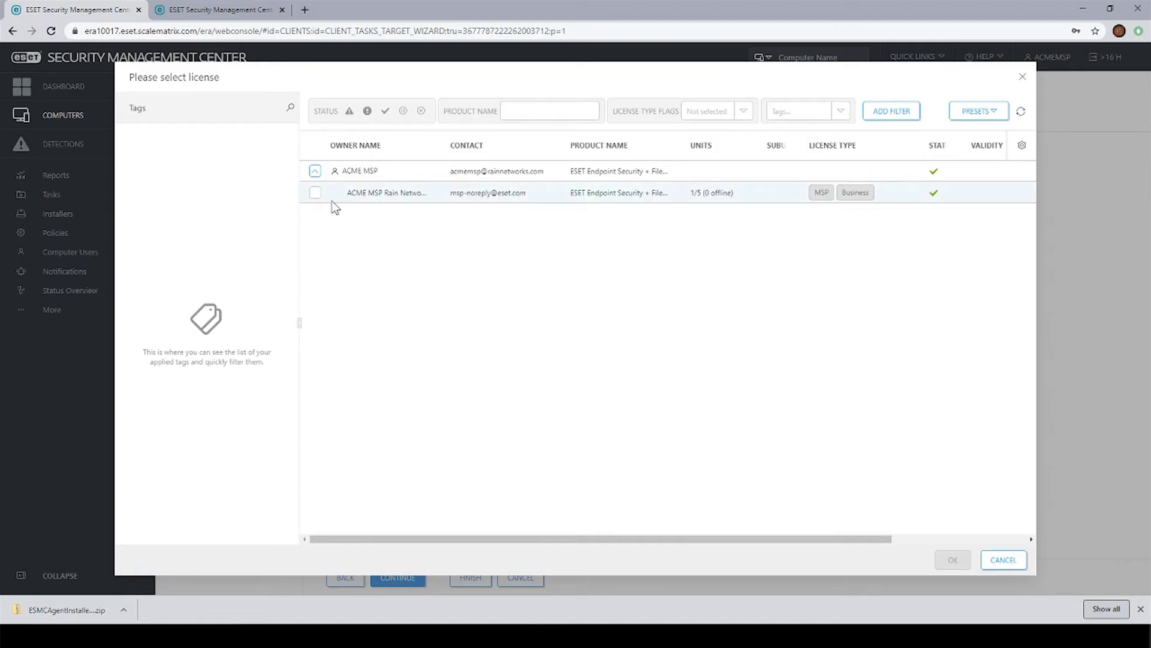
left_click(315, 192)
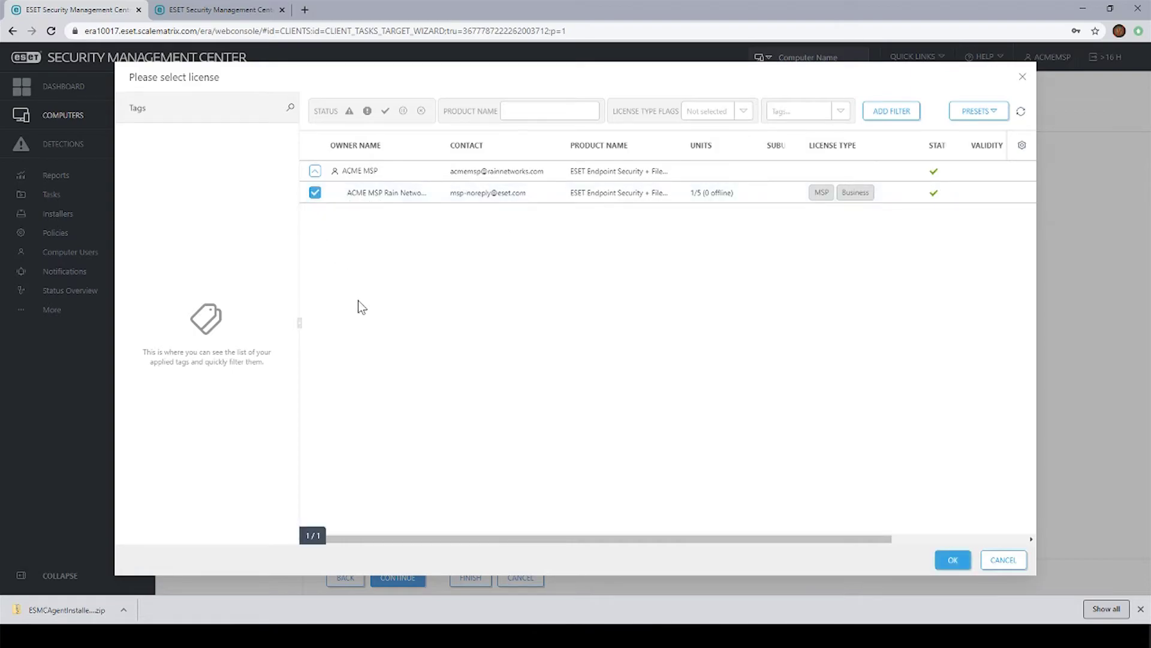
left_click(953, 560)
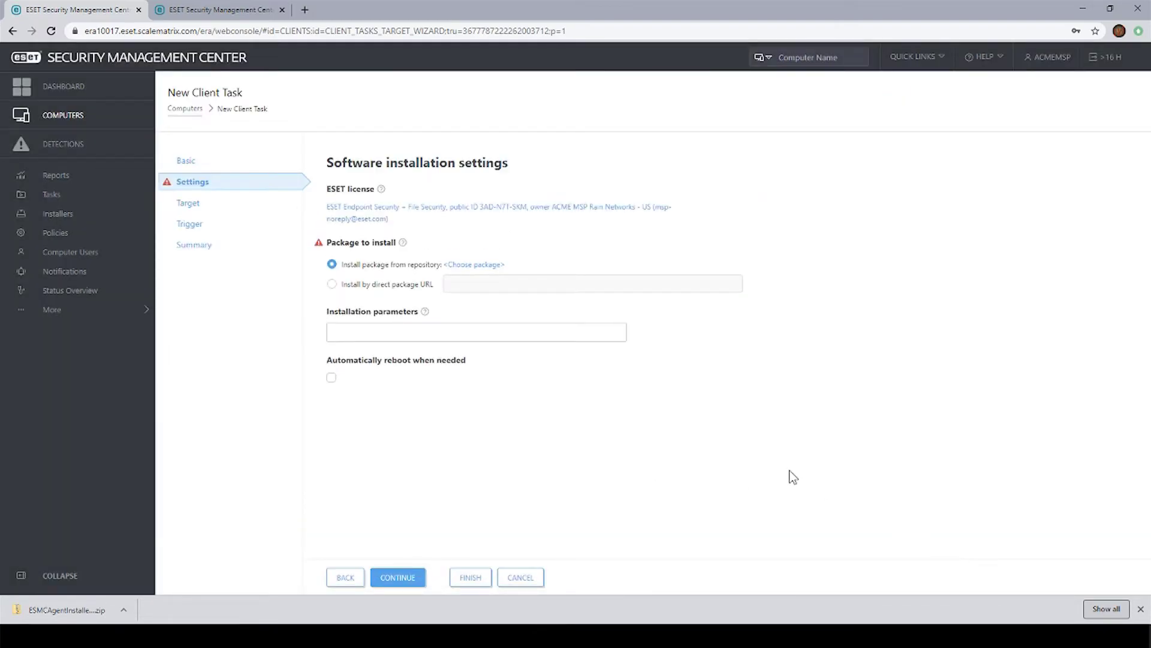
Choose the Windows ESET Endpoint Security 7.2.2055.0 package and accept the EULA.
left_click(477, 264)
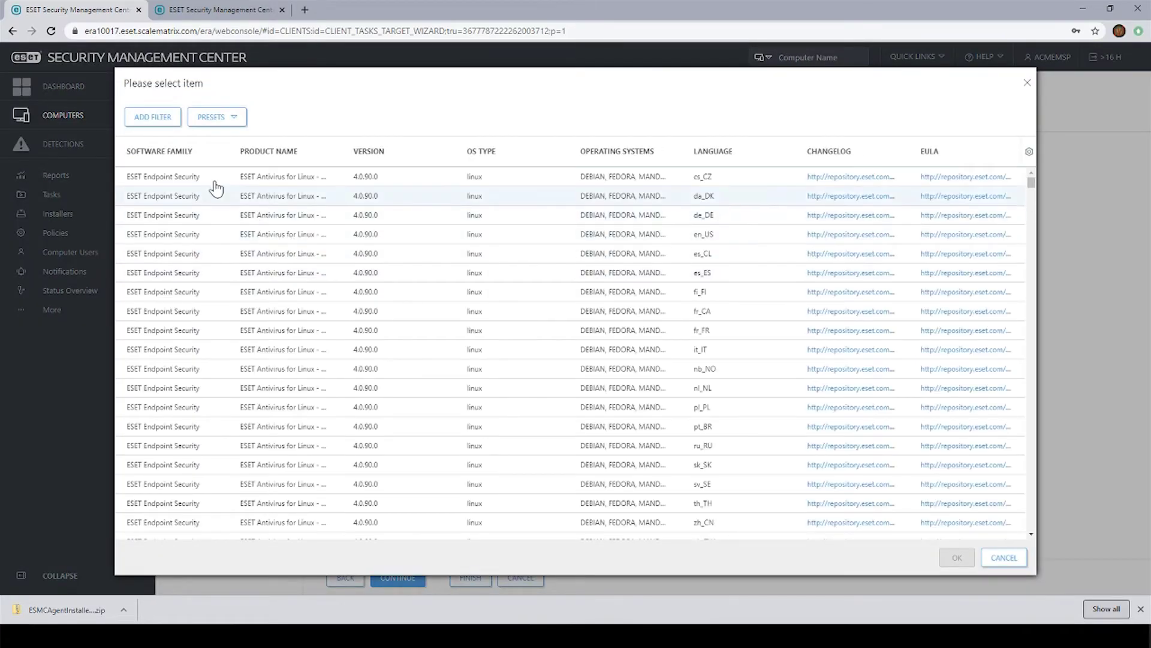
left_click(146, 118)
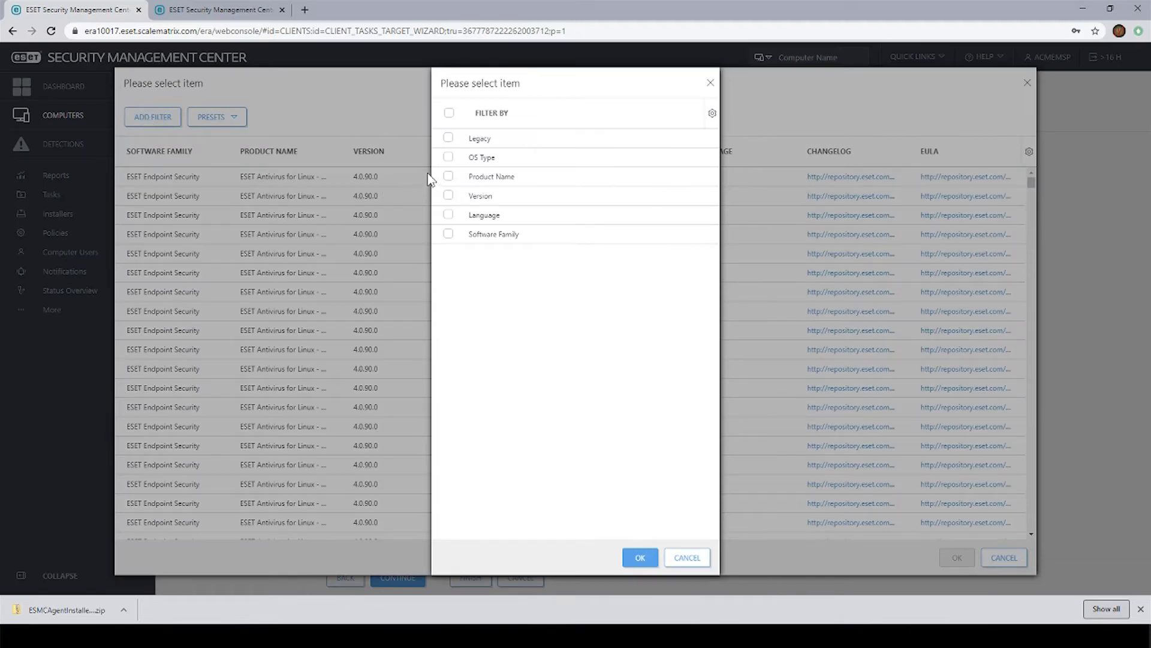
left_click(448, 157)
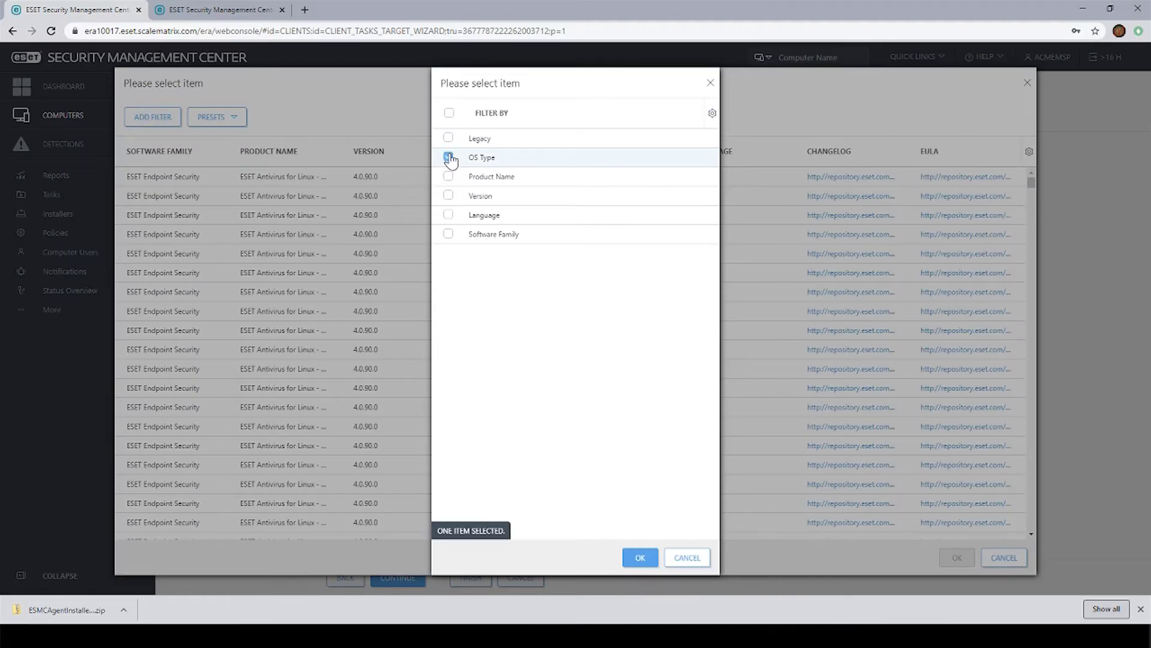
left_click(448, 214)
left_click(640, 558)
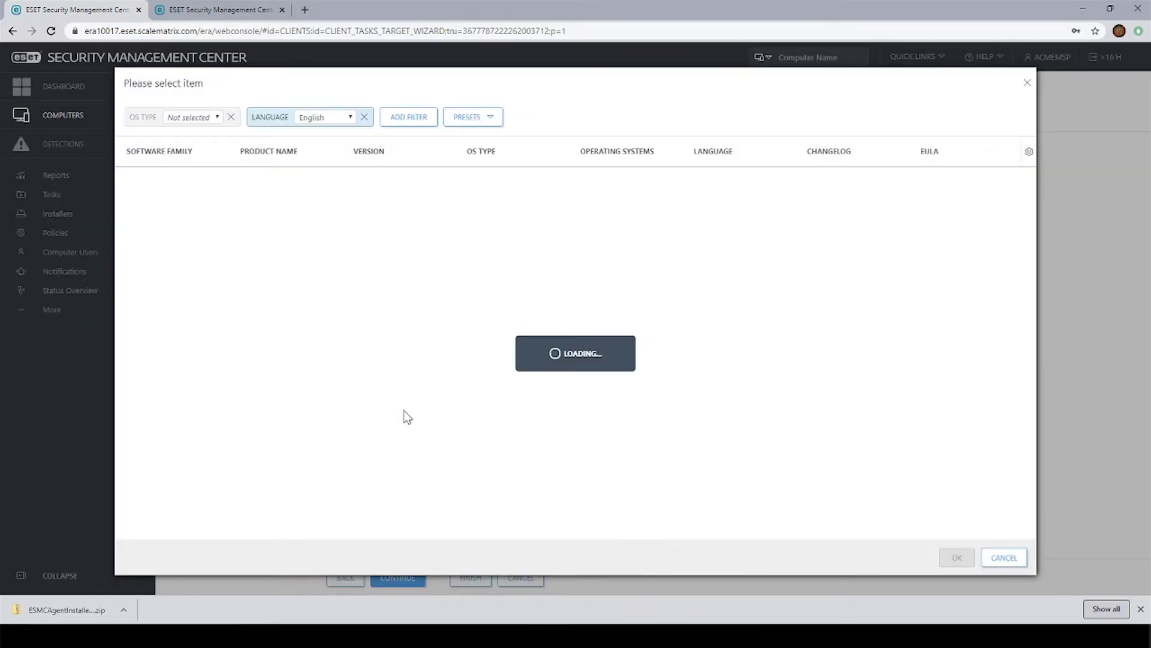
left_click(189, 117)
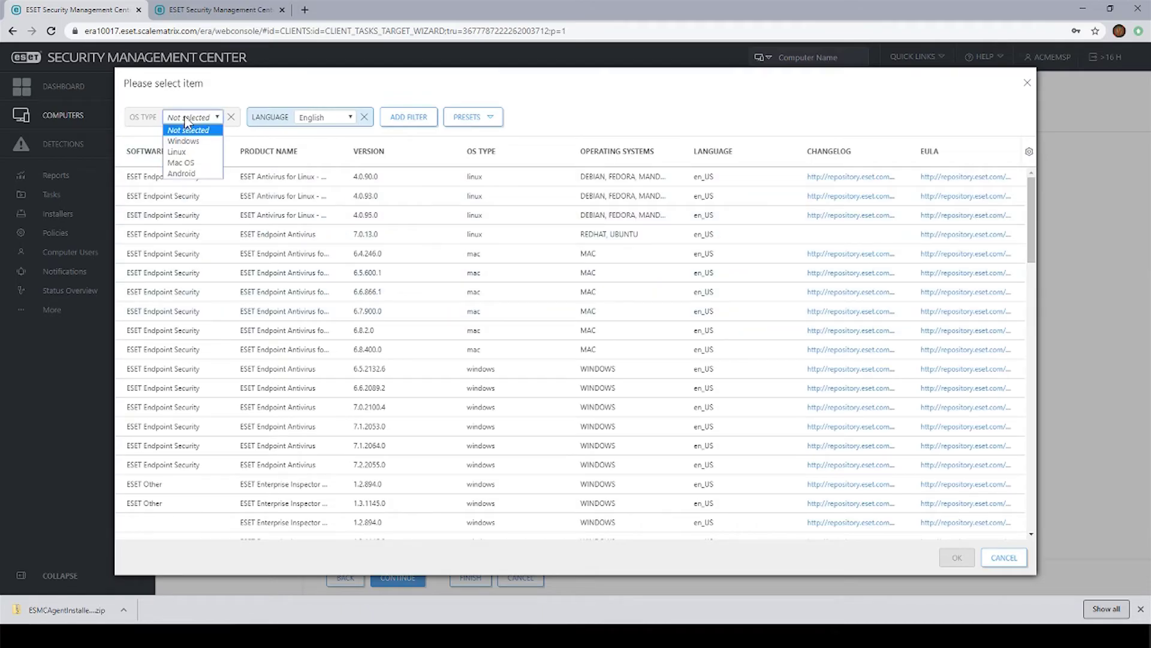
left_click(190, 146)
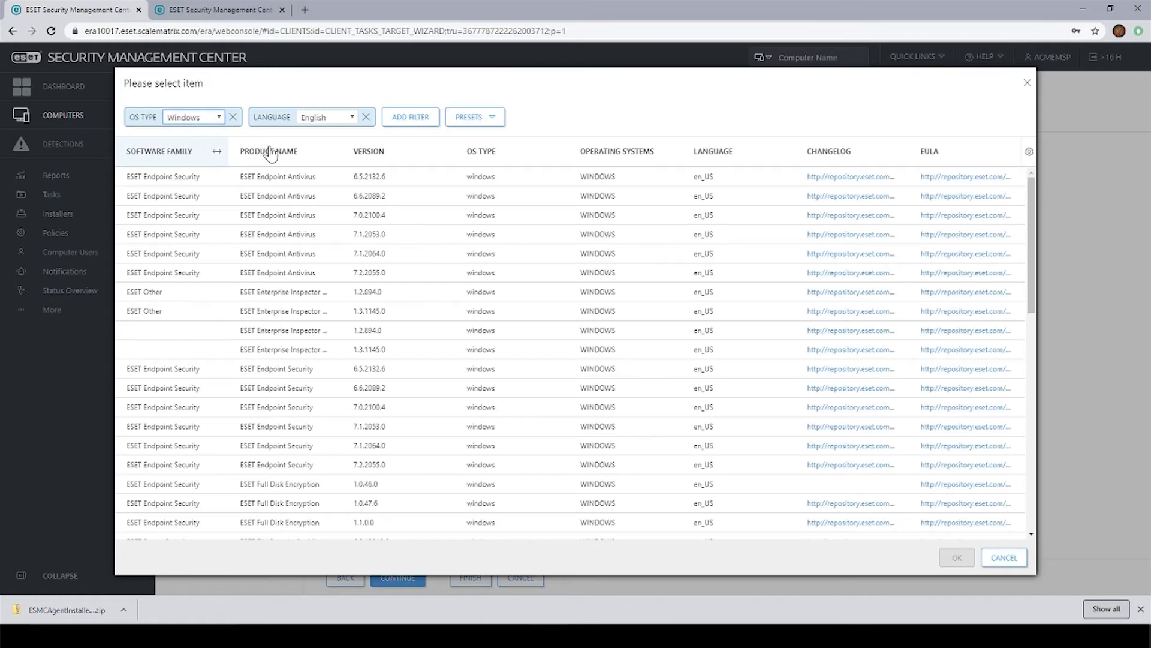
left_click_drag(342, 151, 417, 163)
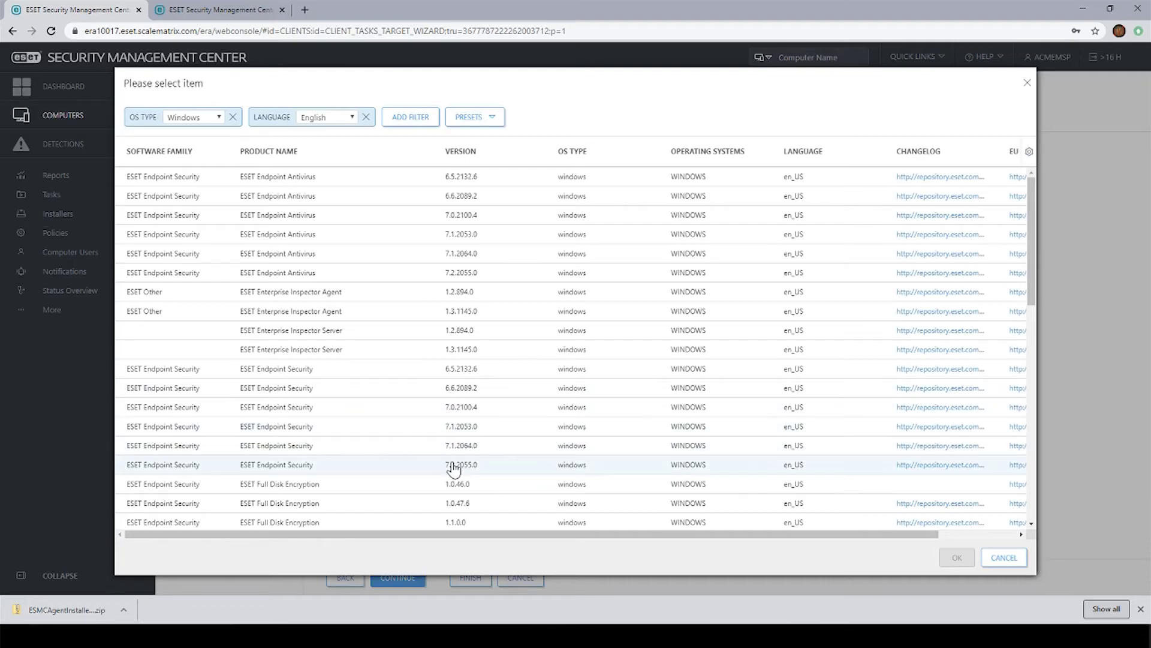
left_click(290, 468)
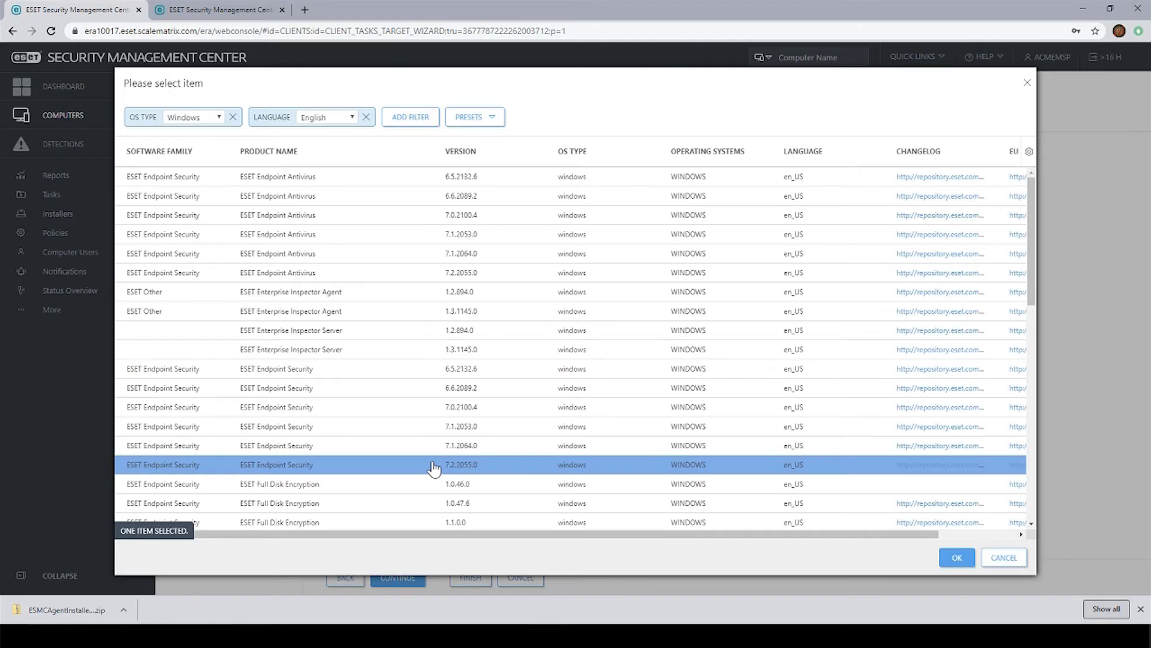
left_click(958, 558)
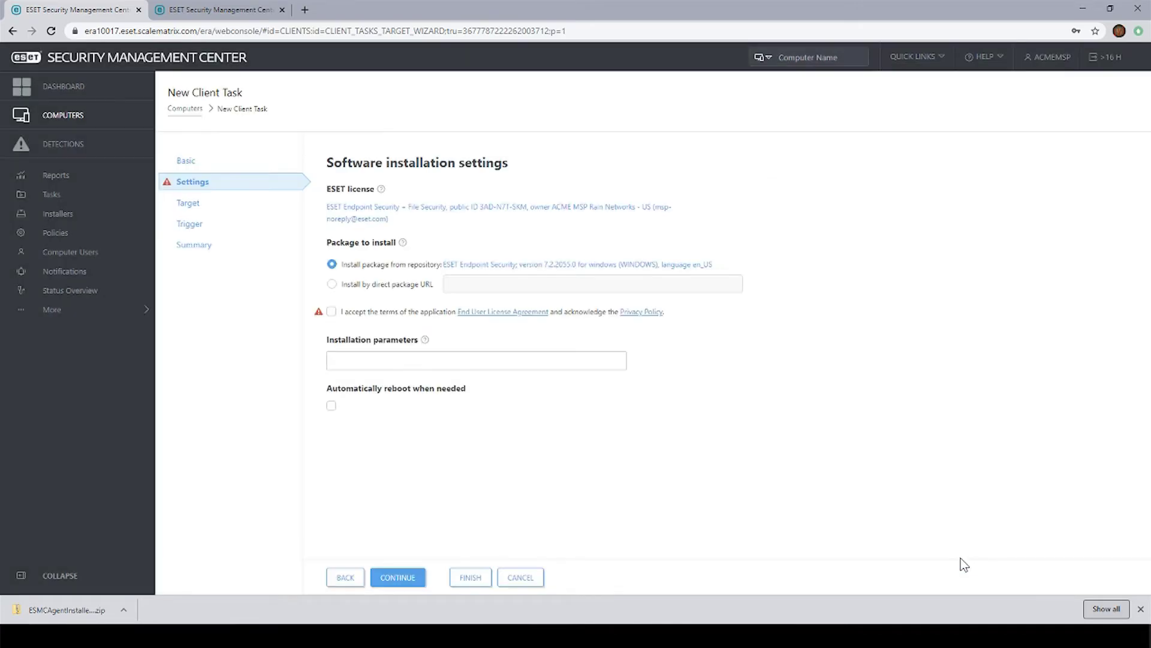
left_click(332, 311)
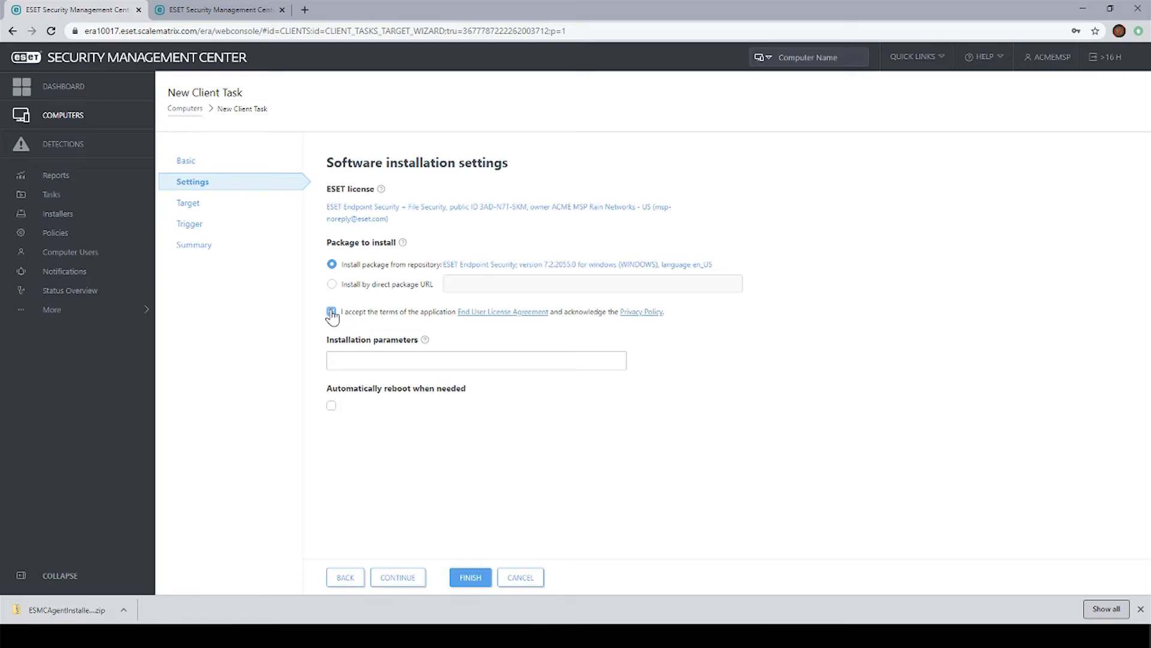
left_click(402, 579)
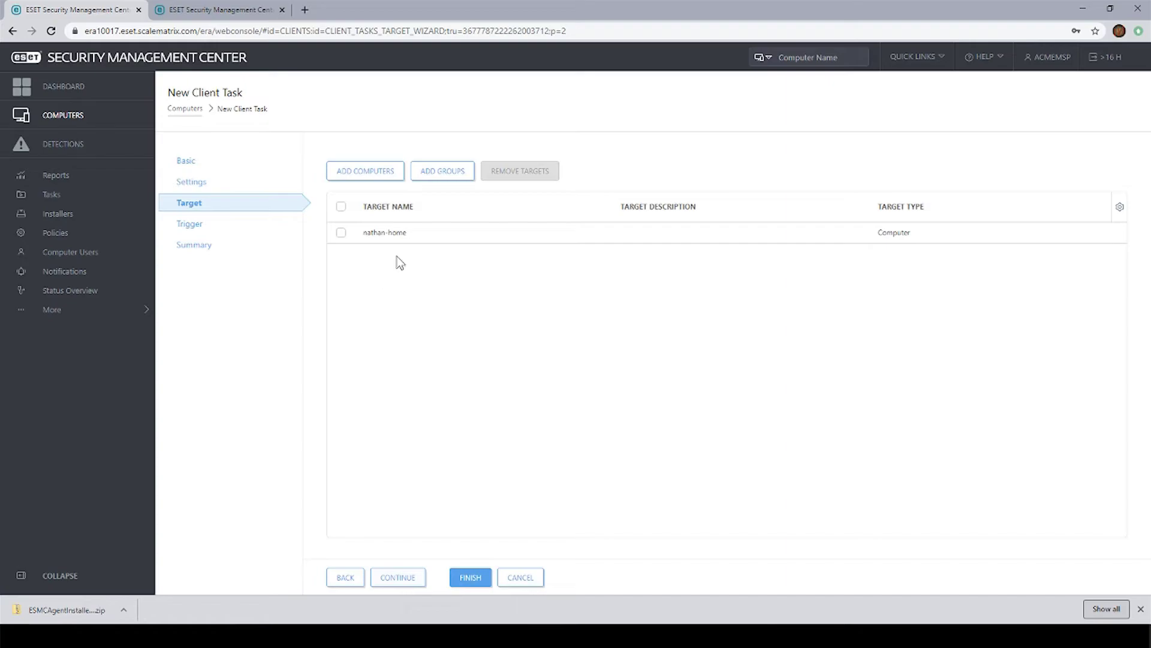
Keep the new computer as the only target and set the trigger to As Soon As Possible.
left_click_drag(408, 233, 365, 237)
left_click(398, 306)
left_click(401, 578)
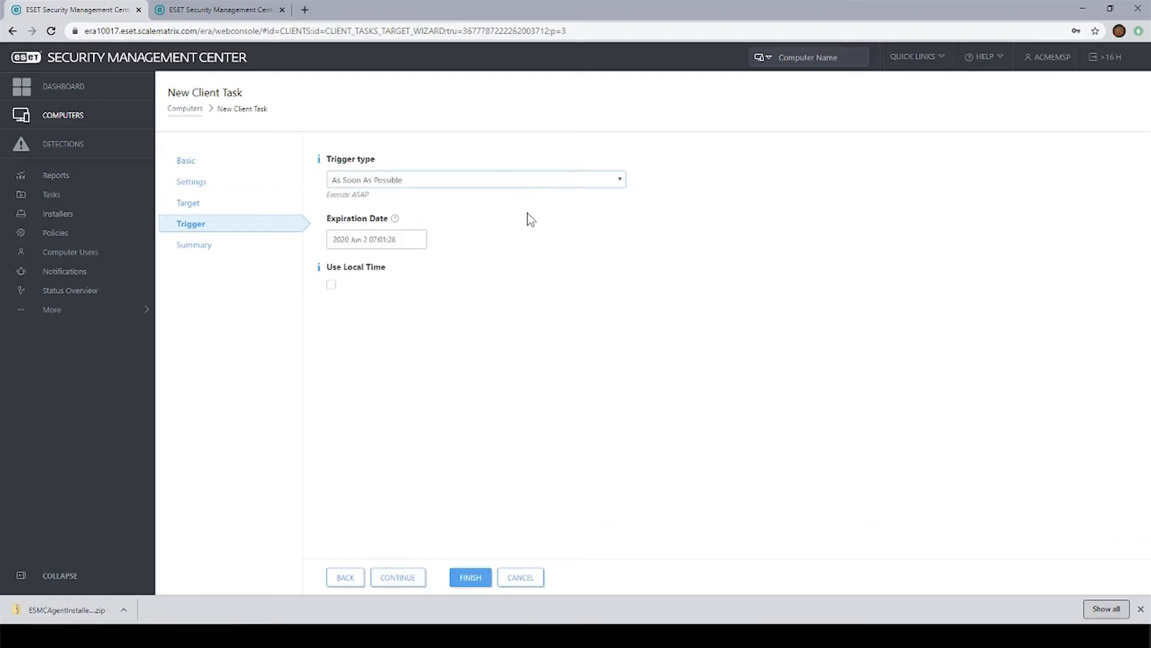
left_click(619, 178)
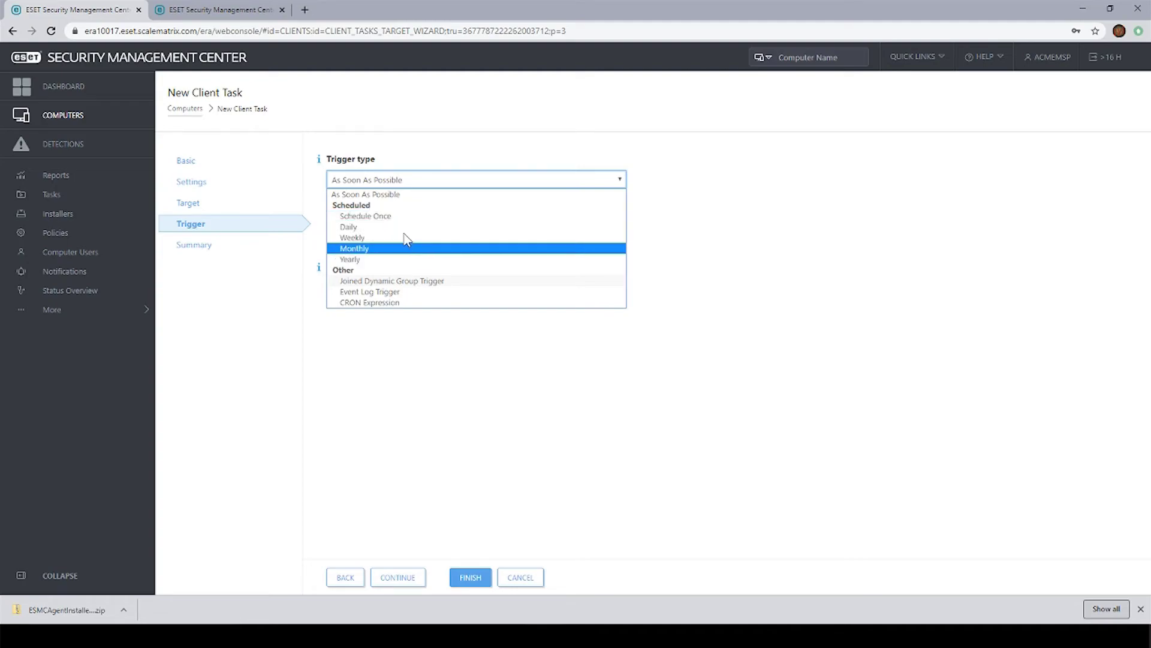
left_click(423, 195)
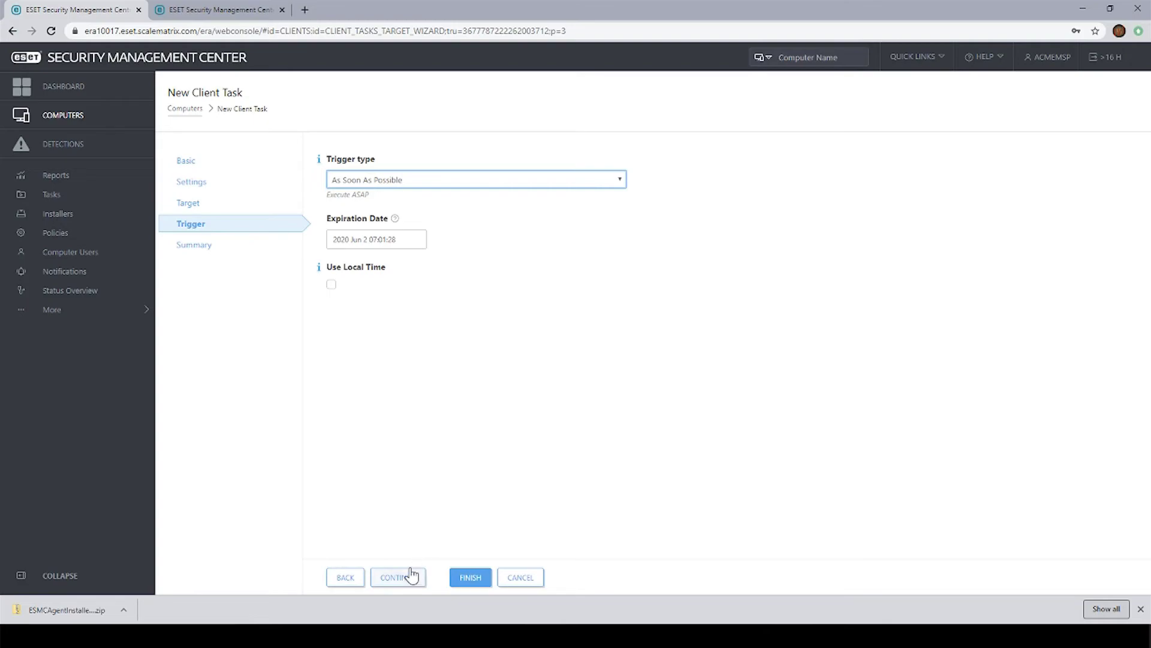